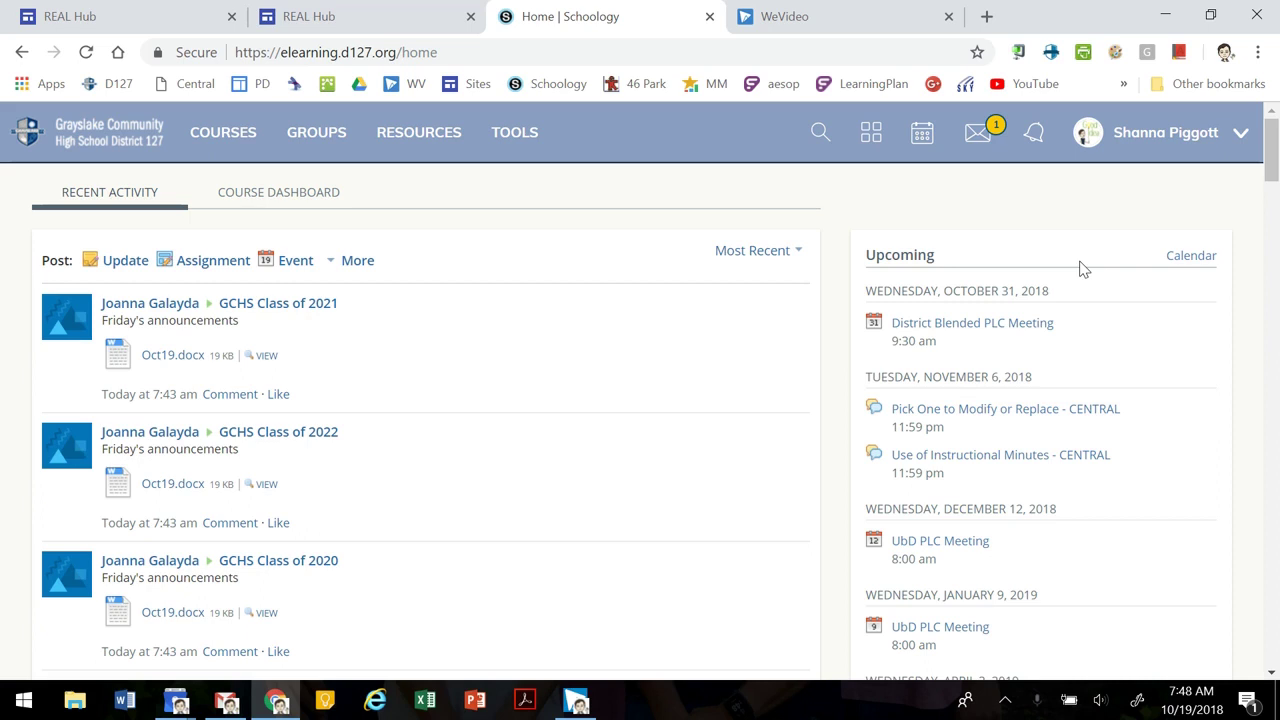
Open the October 2018 calendar and browse the '6 of 26 Calendars' list.
click(922, 160)
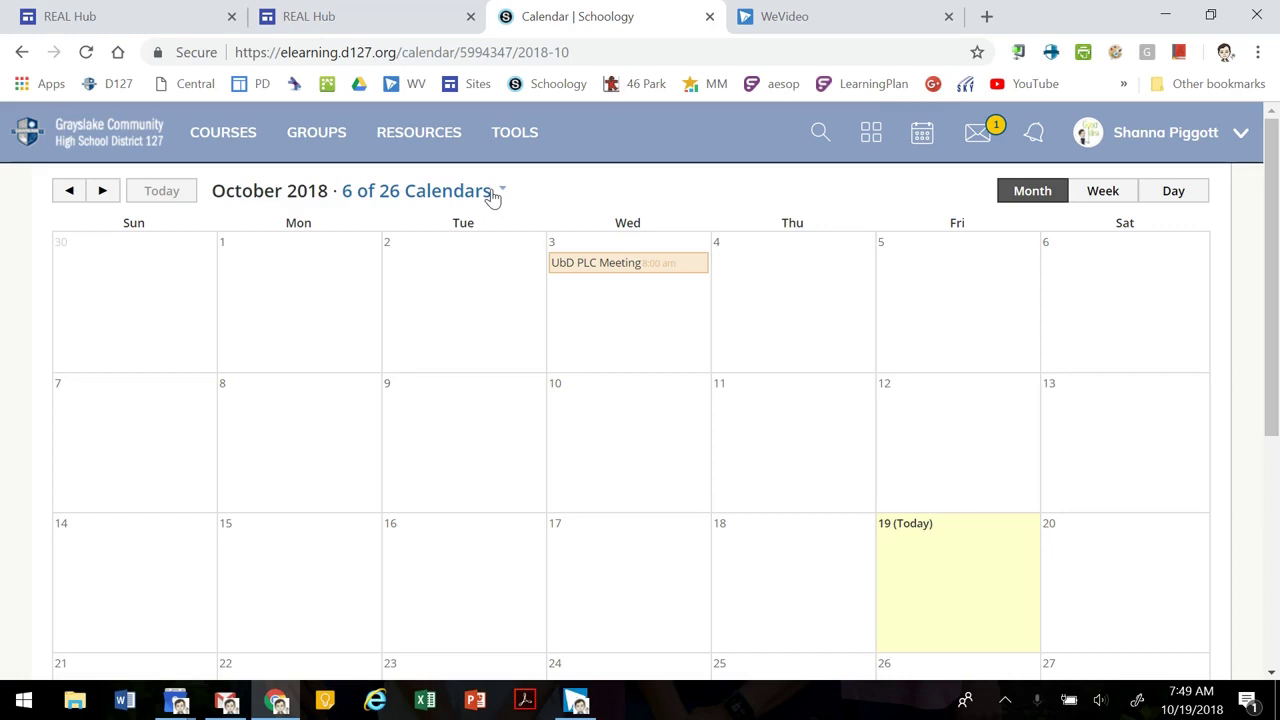
click(492, 193)
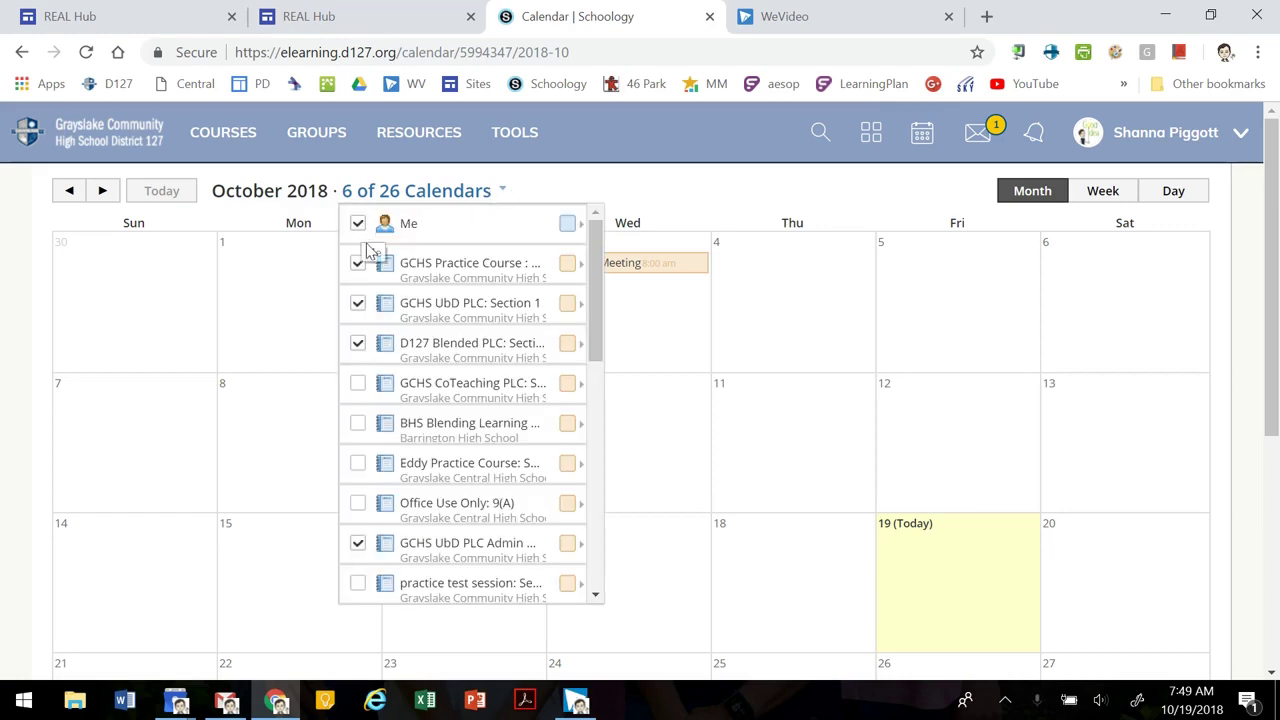
drag(354, 548, 357, 594)
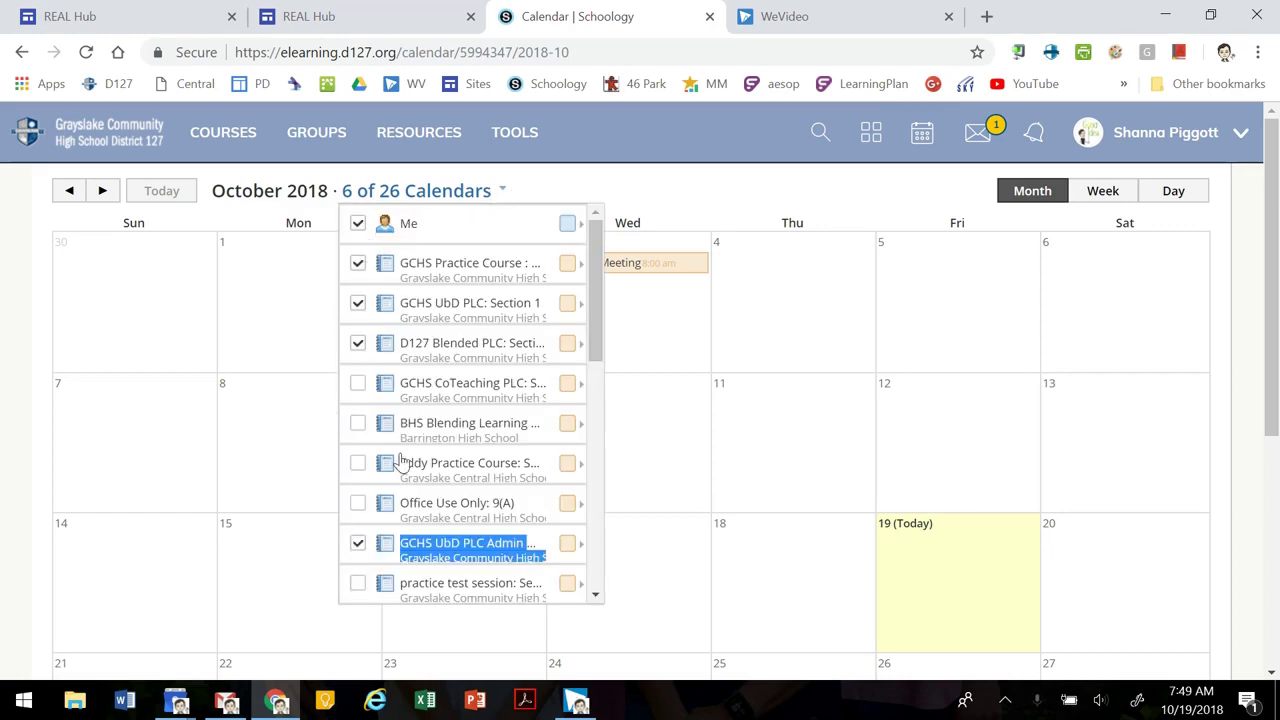
scroll(425, 367, down, 1)
scroll(425, 367, down, 2)
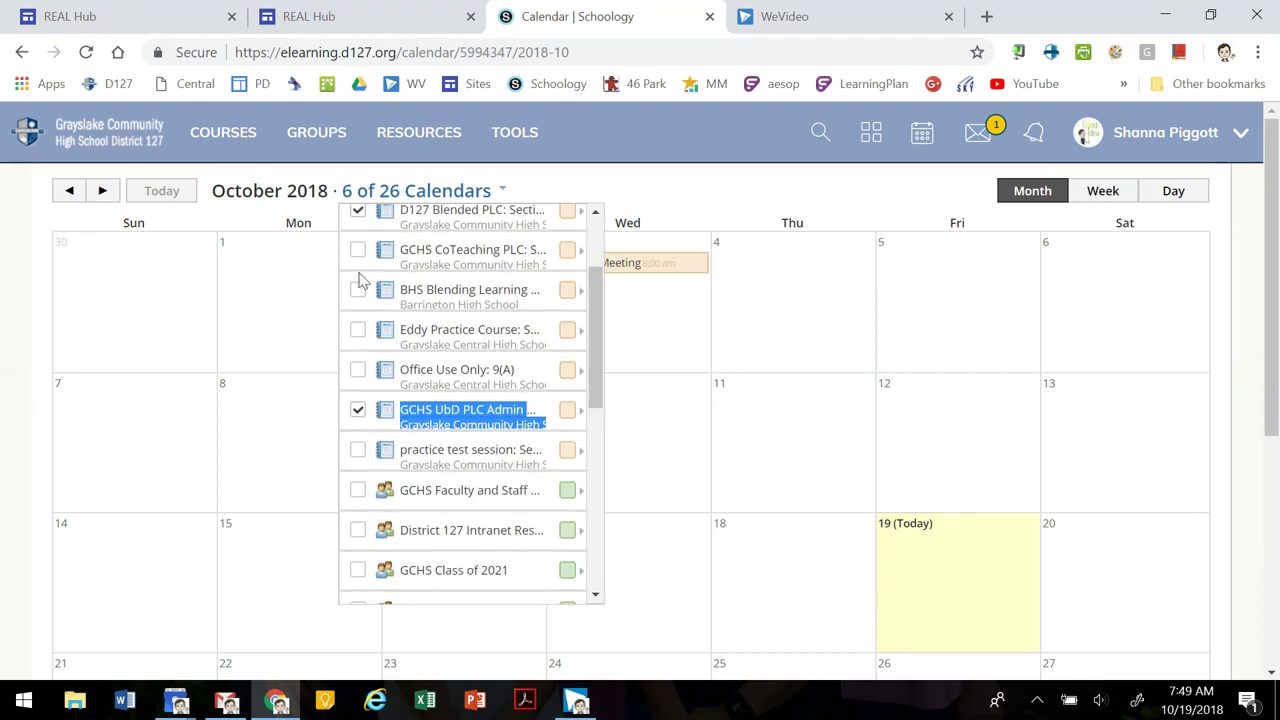
scroll(414, 413, down, 3)
scroll(414, 413, down, 3)
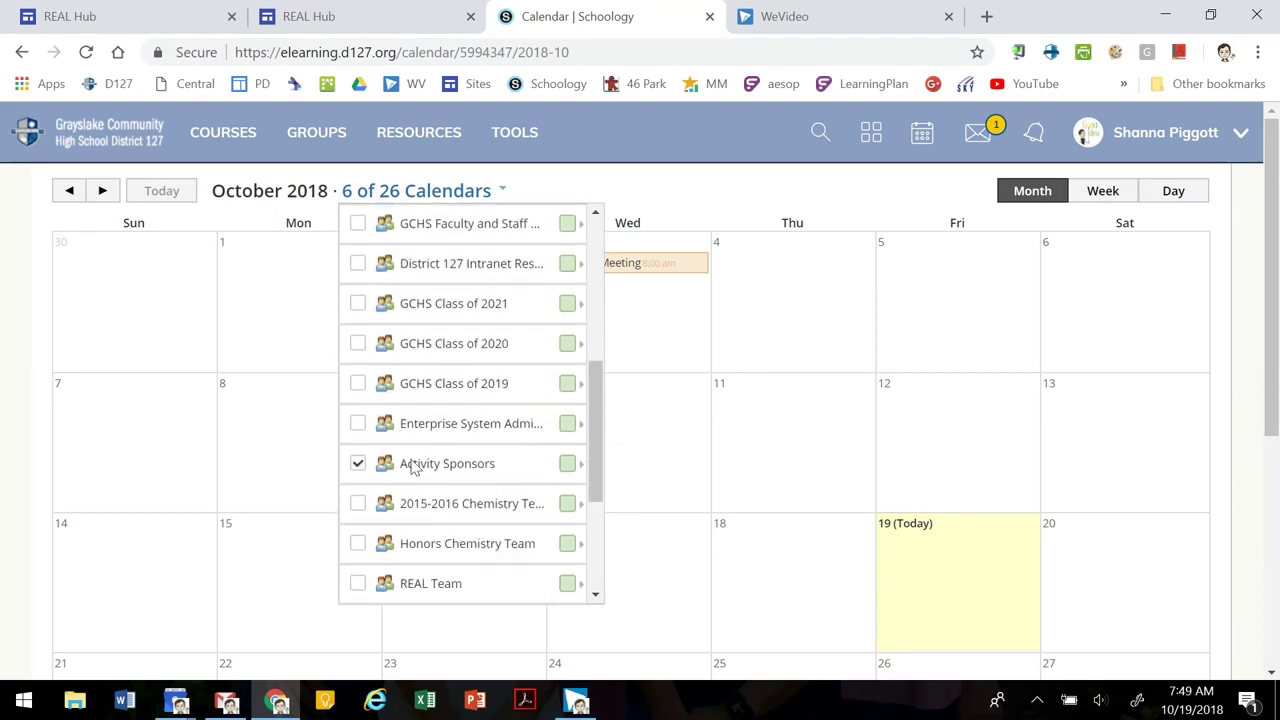
scroll(422, 487, up, 7)
scroll(422, 487, up, 2)
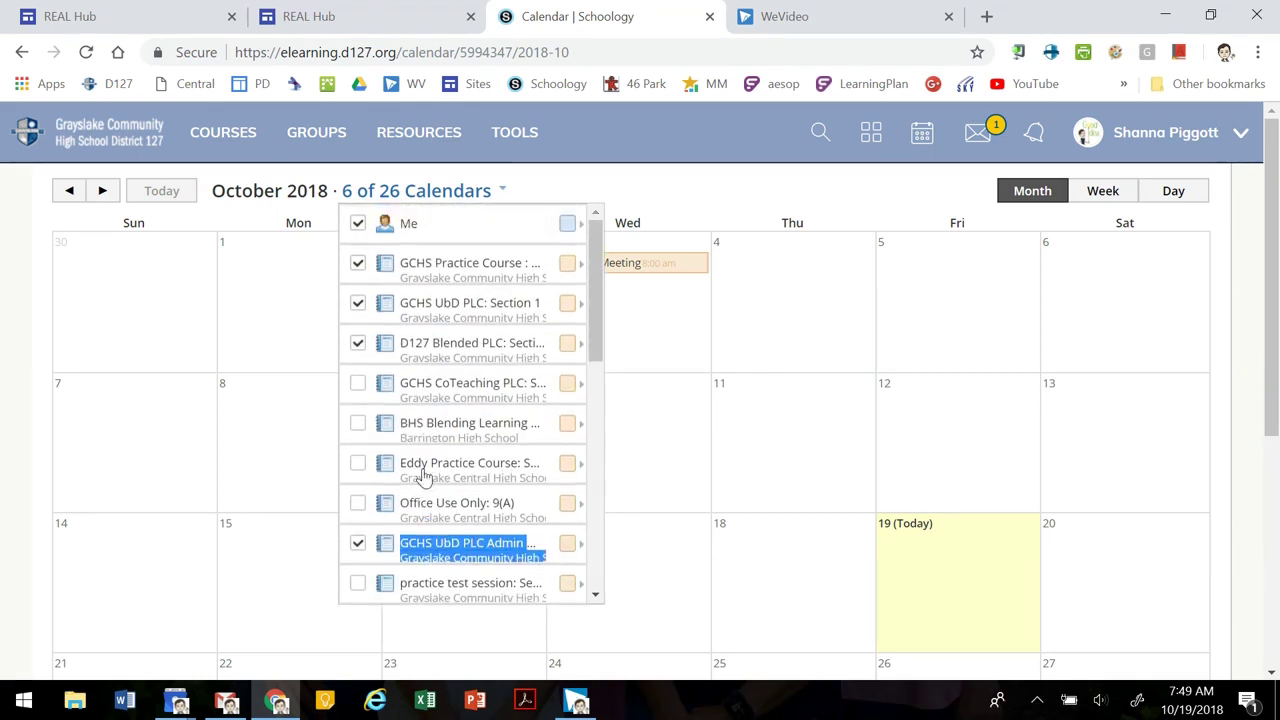
Close the calendar list, then view and close the October 3 UbD PLC Meeting event.
click(530, 190)
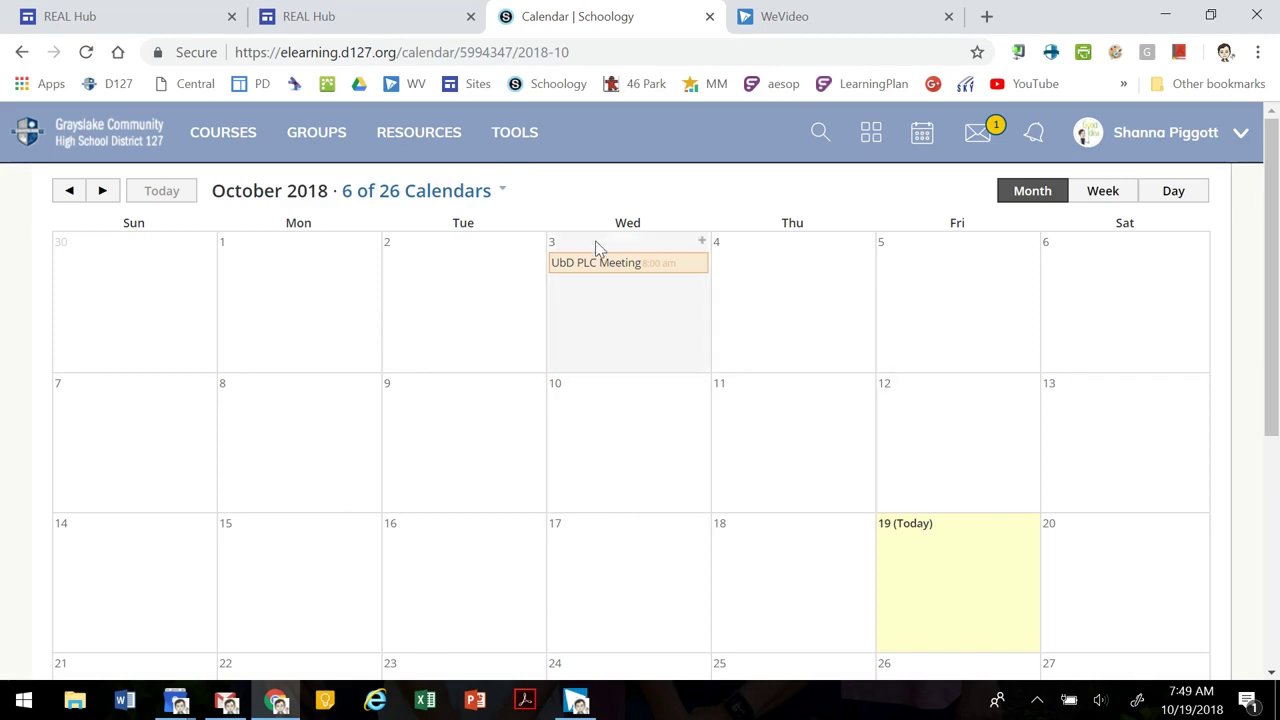
click(600, 266)
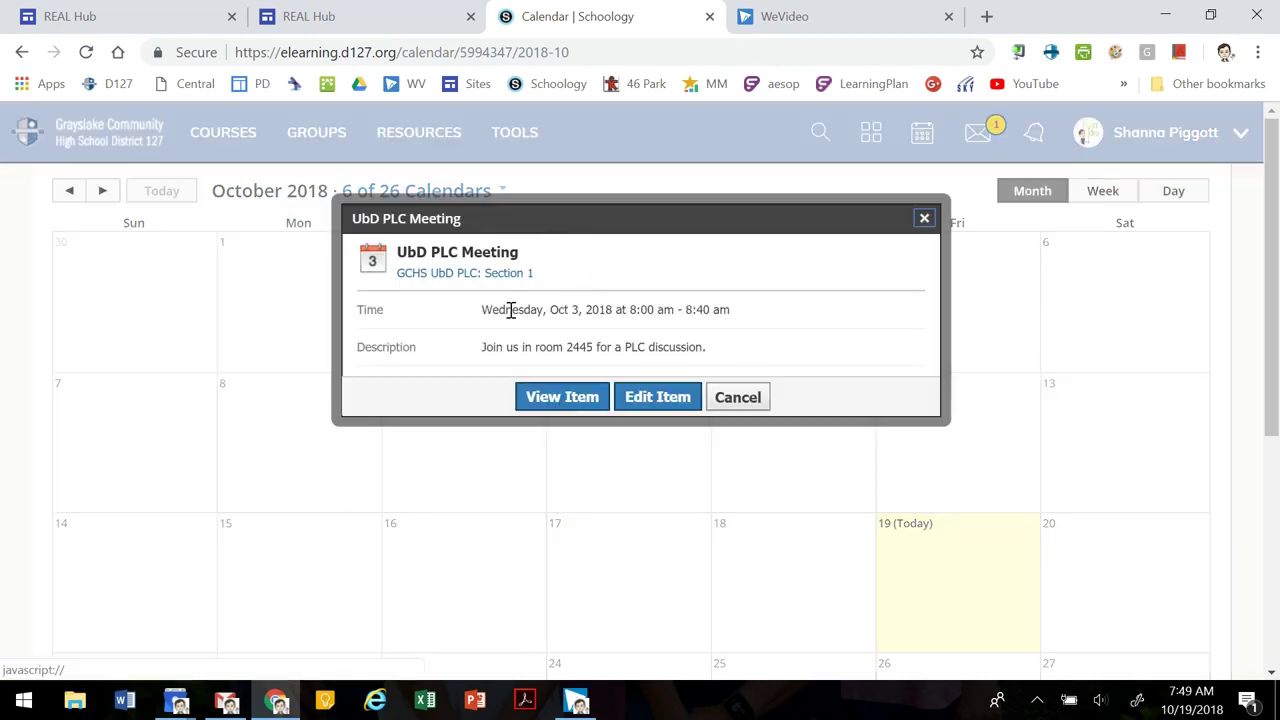
click(923, 219)
mouse_move(792, 440)
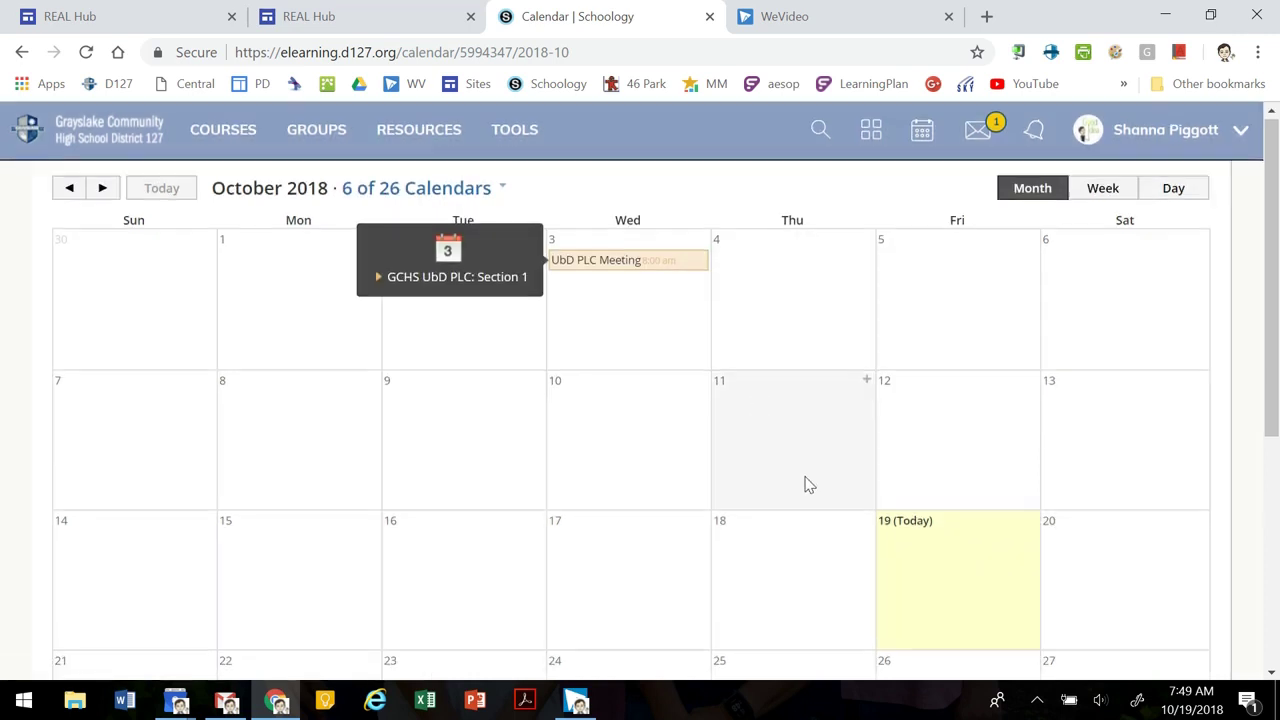
Create an October 19 event titled 'Chemistry - Overview 10/19' with a chemical bonding description.
scroll(880, 460, down, 2)
click(957, 434)
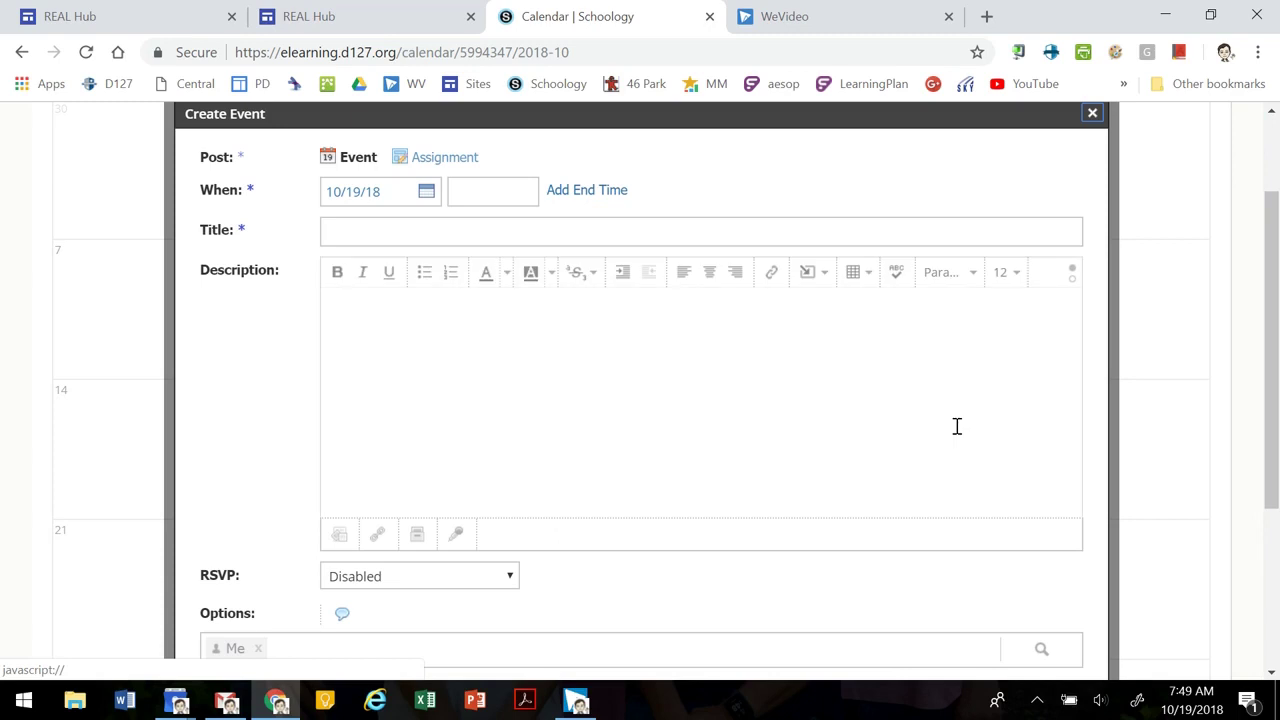
click(393, 228)
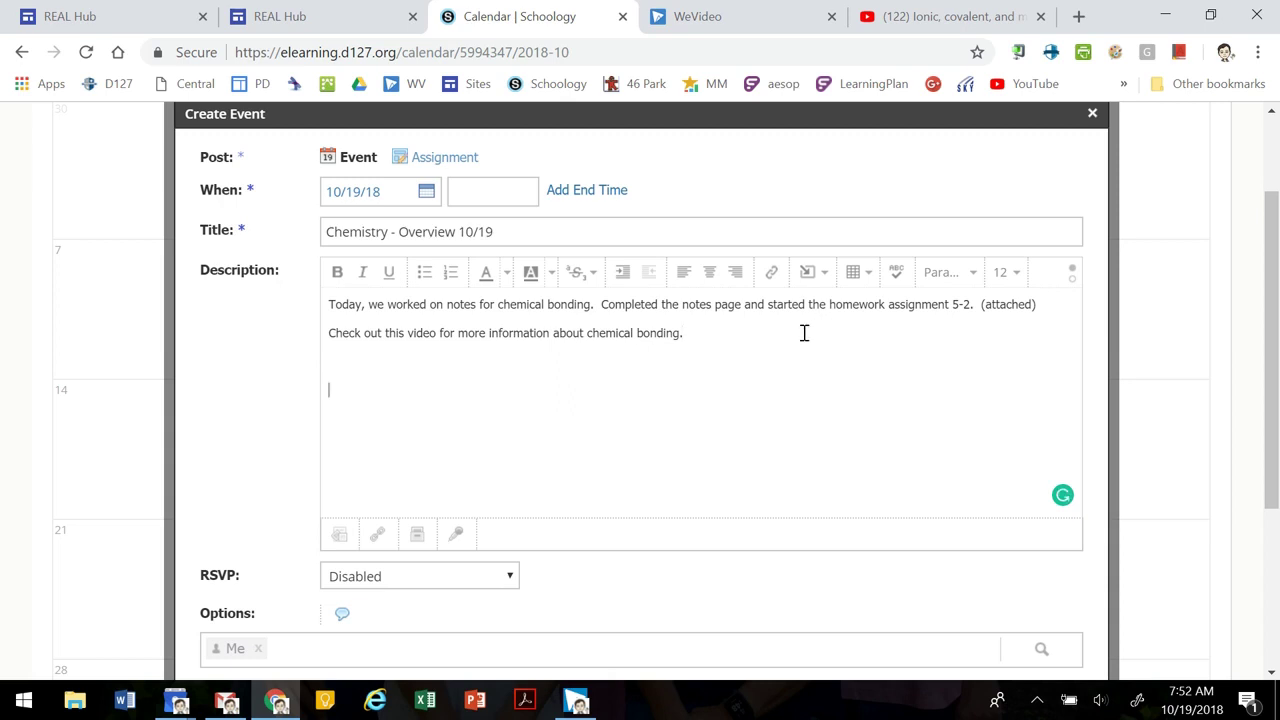
Open the YouTube insert dialog and copy the Khan Academy bonding video's share link.
click(826, 274)
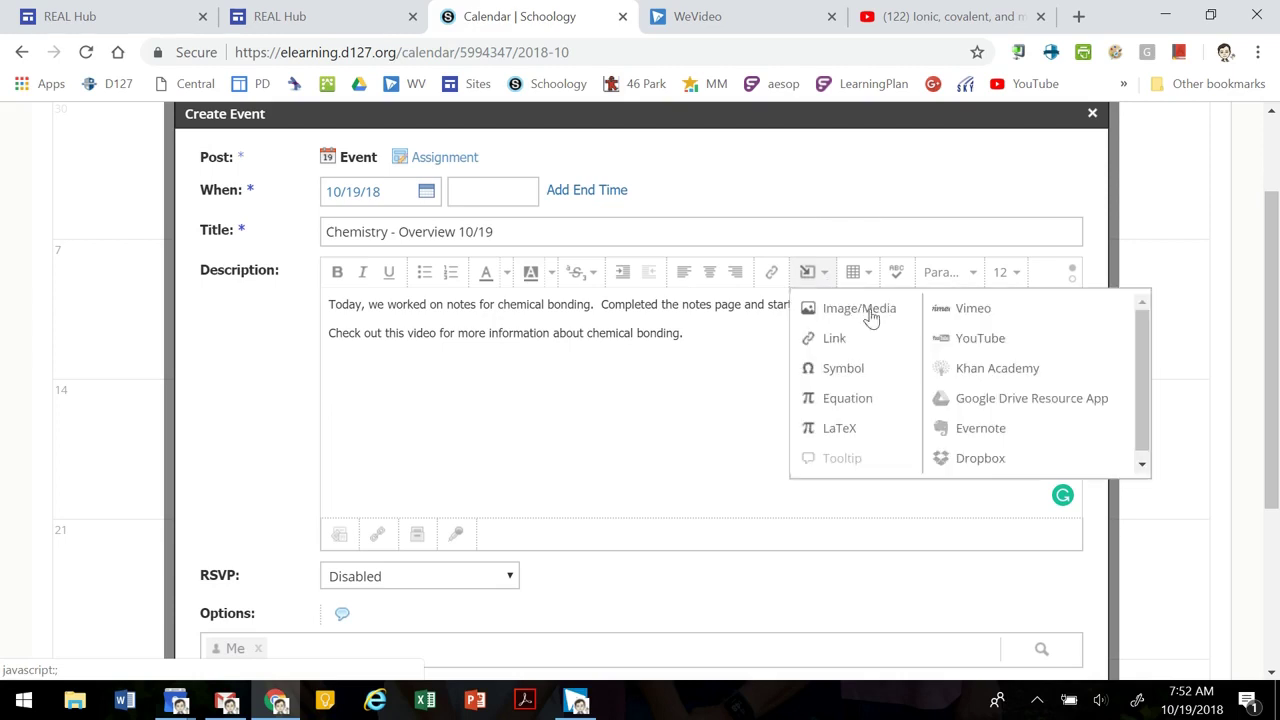
click(970, 340)
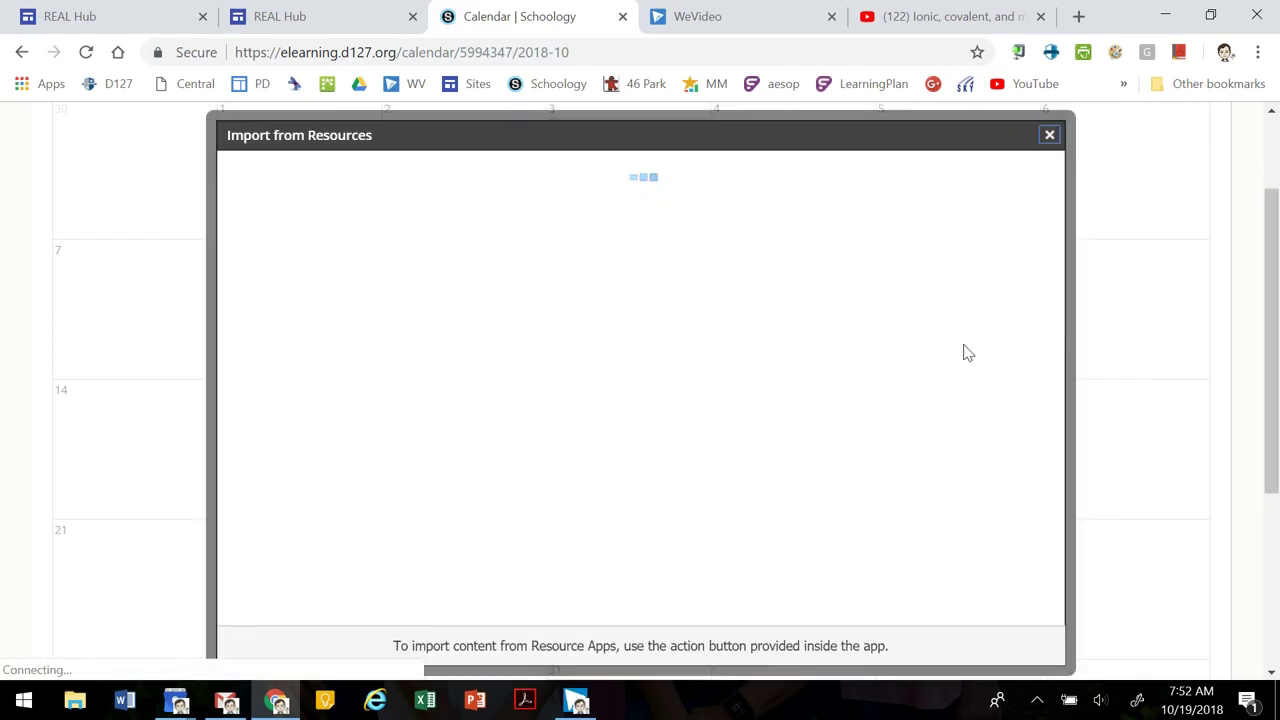
click(926, 22)
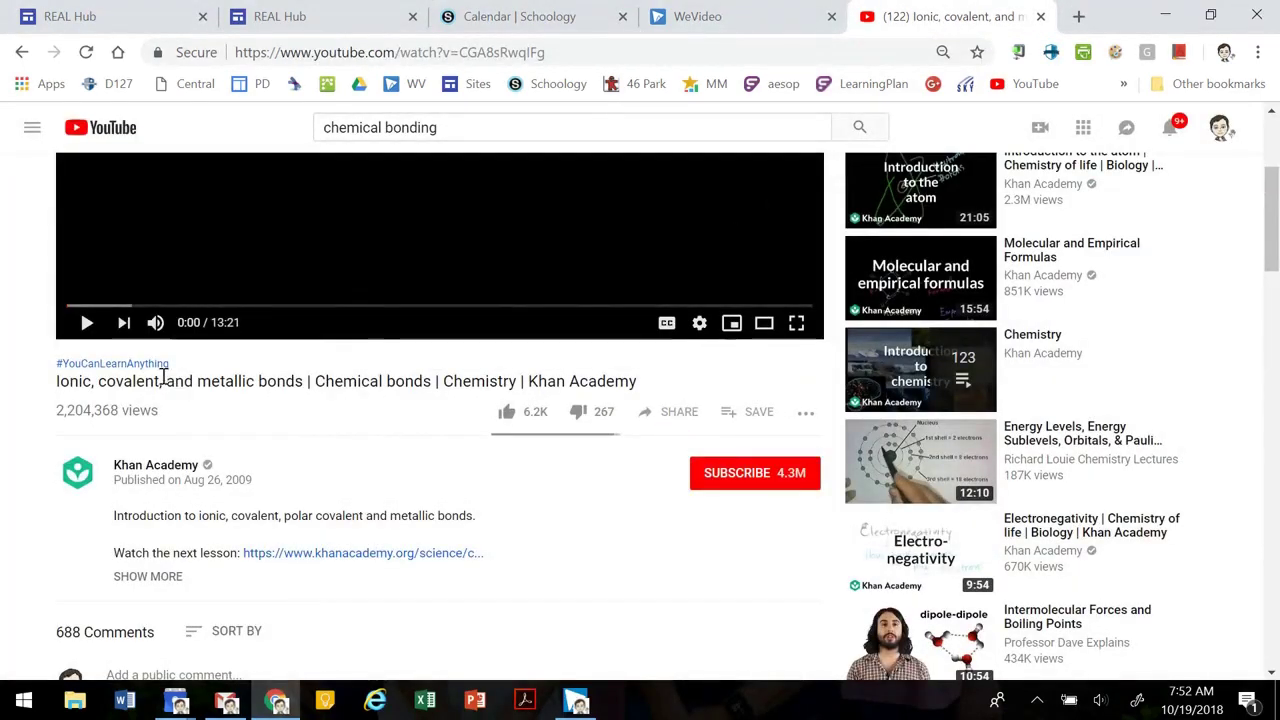
click(673, 418)
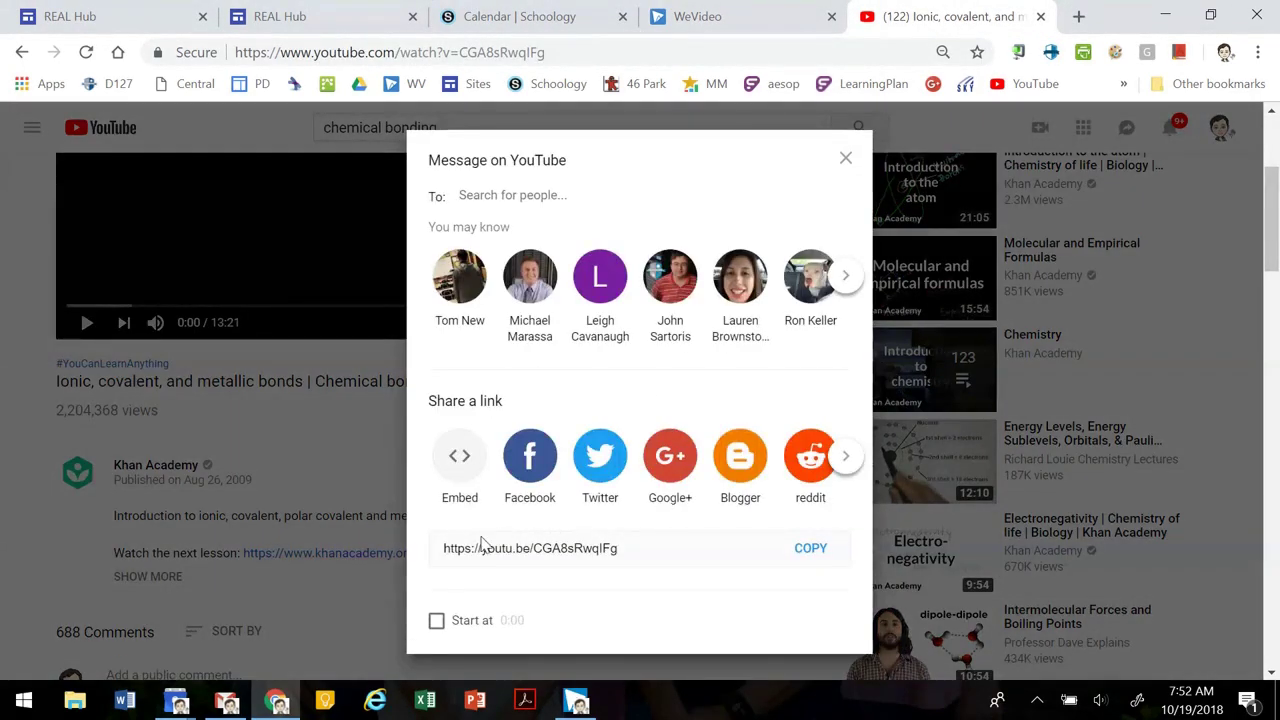
click(810, 548)
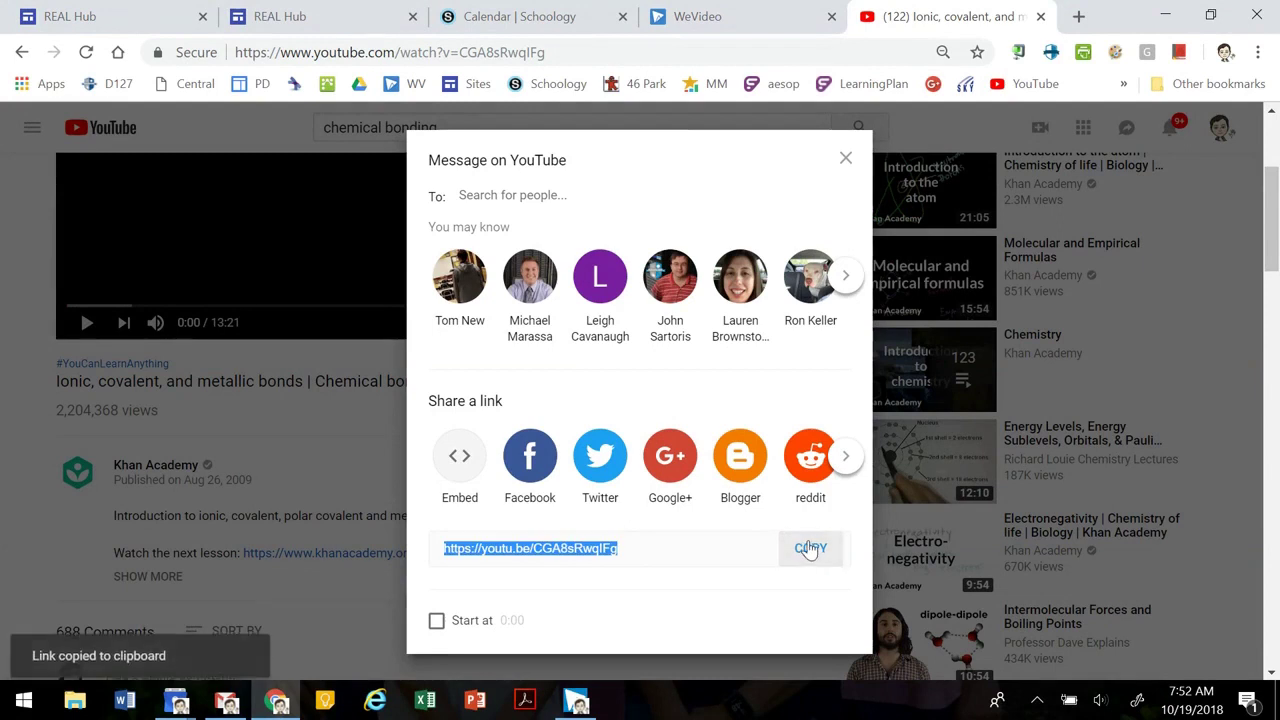
Search the pasted link and import the Khan Academy bonds video as an embed.
click(495, 17)
click(375, 226)
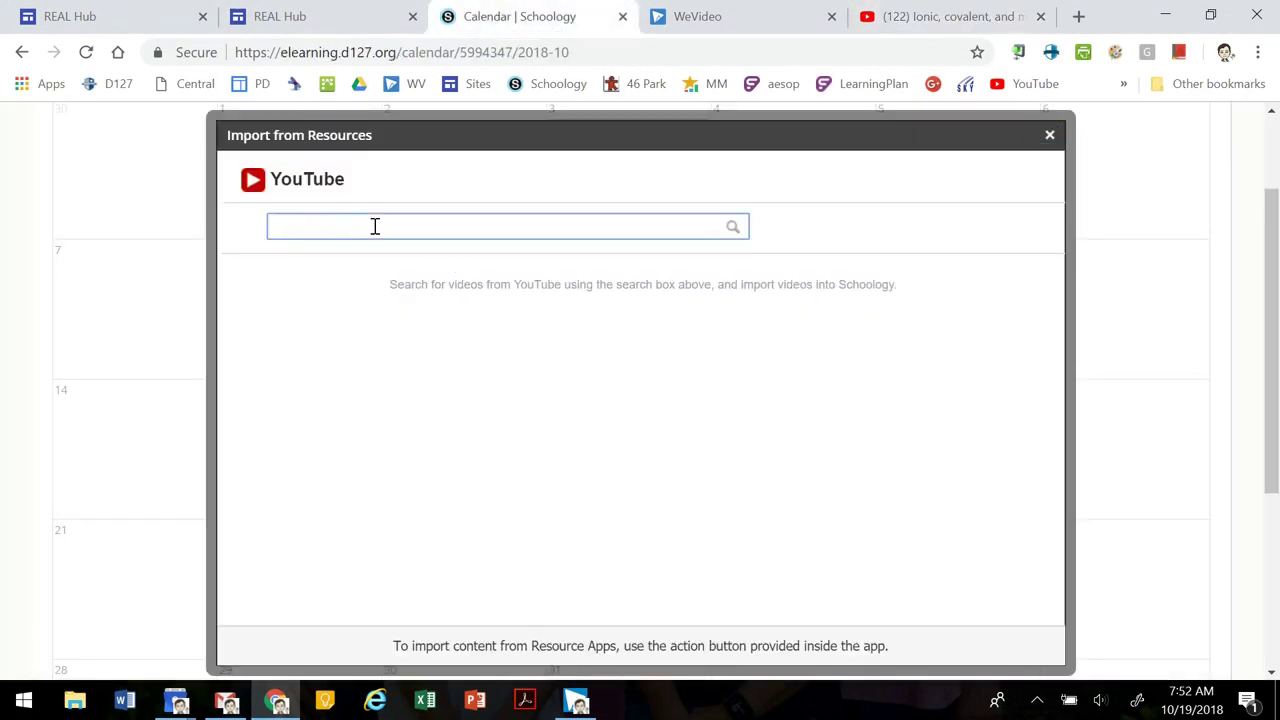
key(ctrl+v)
click(736, 229)
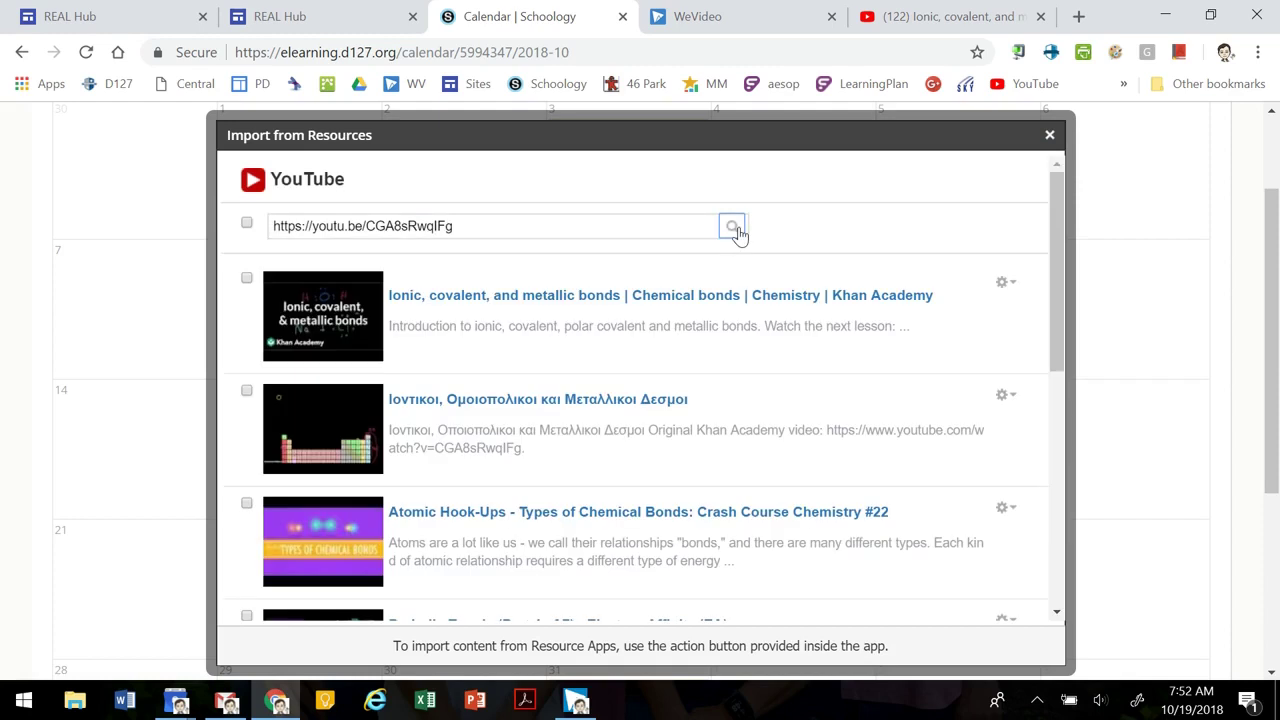
click(247, 279)
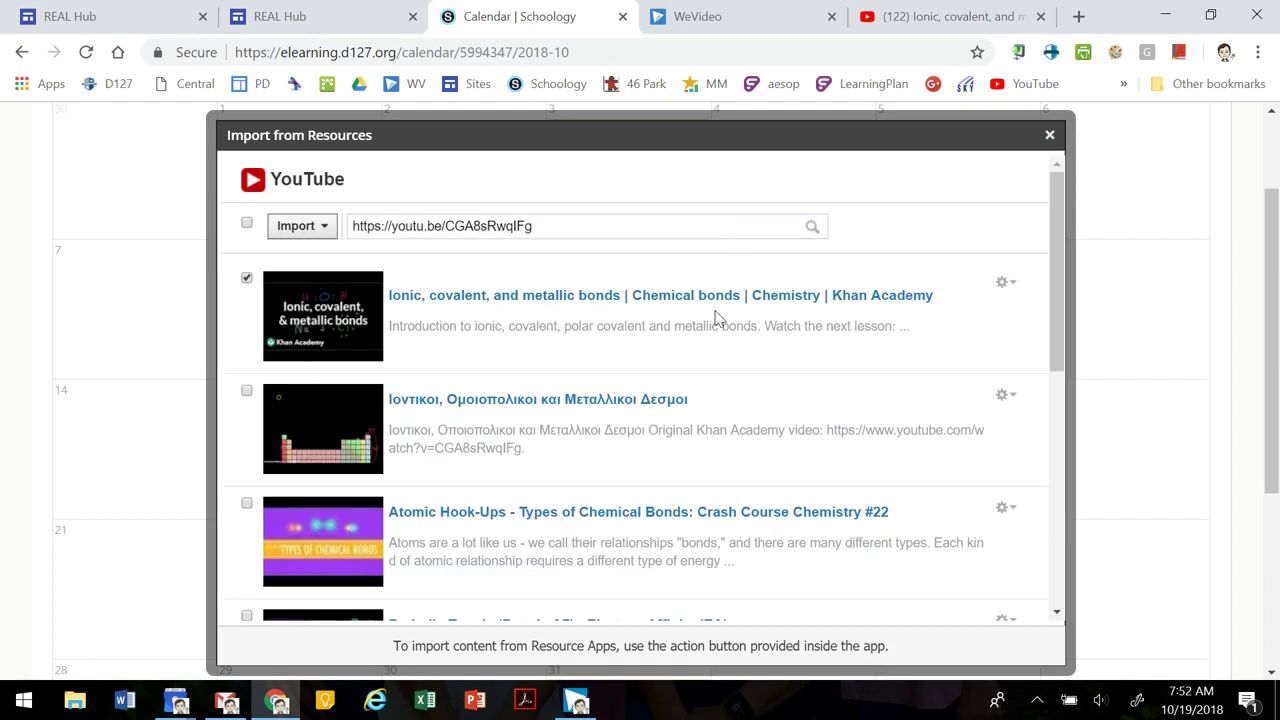
click(1005, 282)
click(1000, 315)
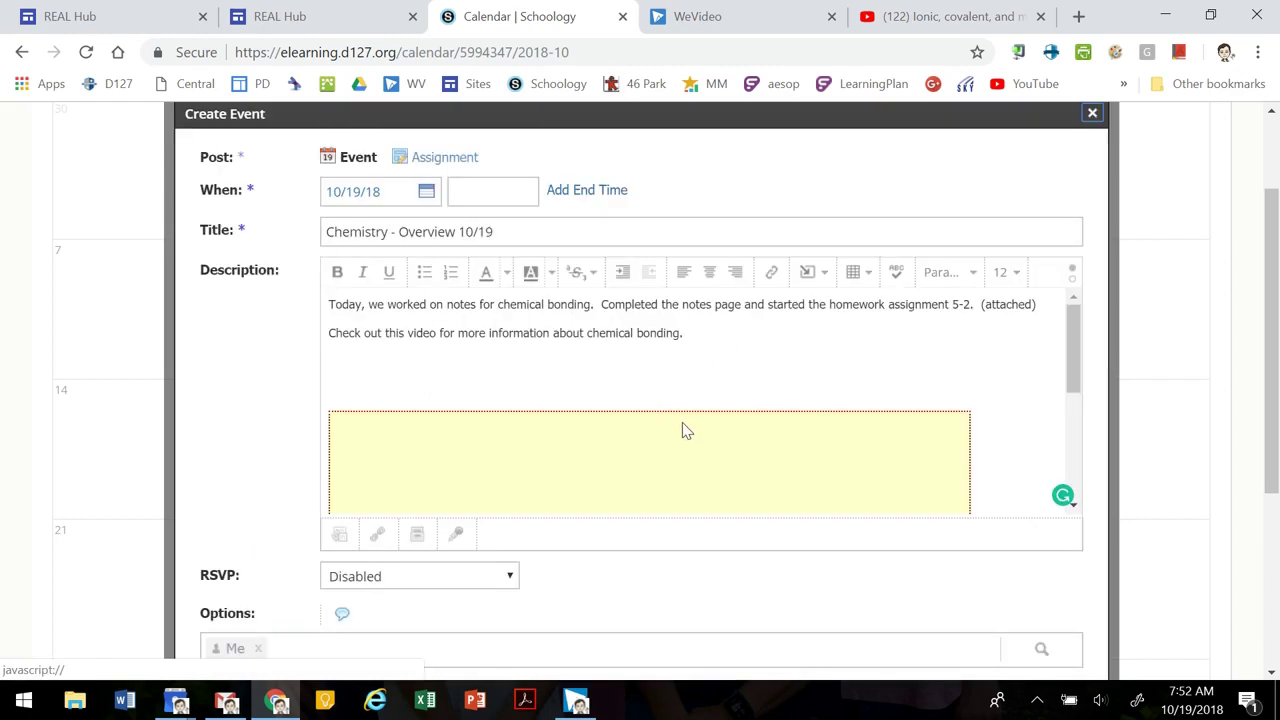
Delete the blank lines so the video sits directly beneath the description text.
scroll(680, 422, down, 2)
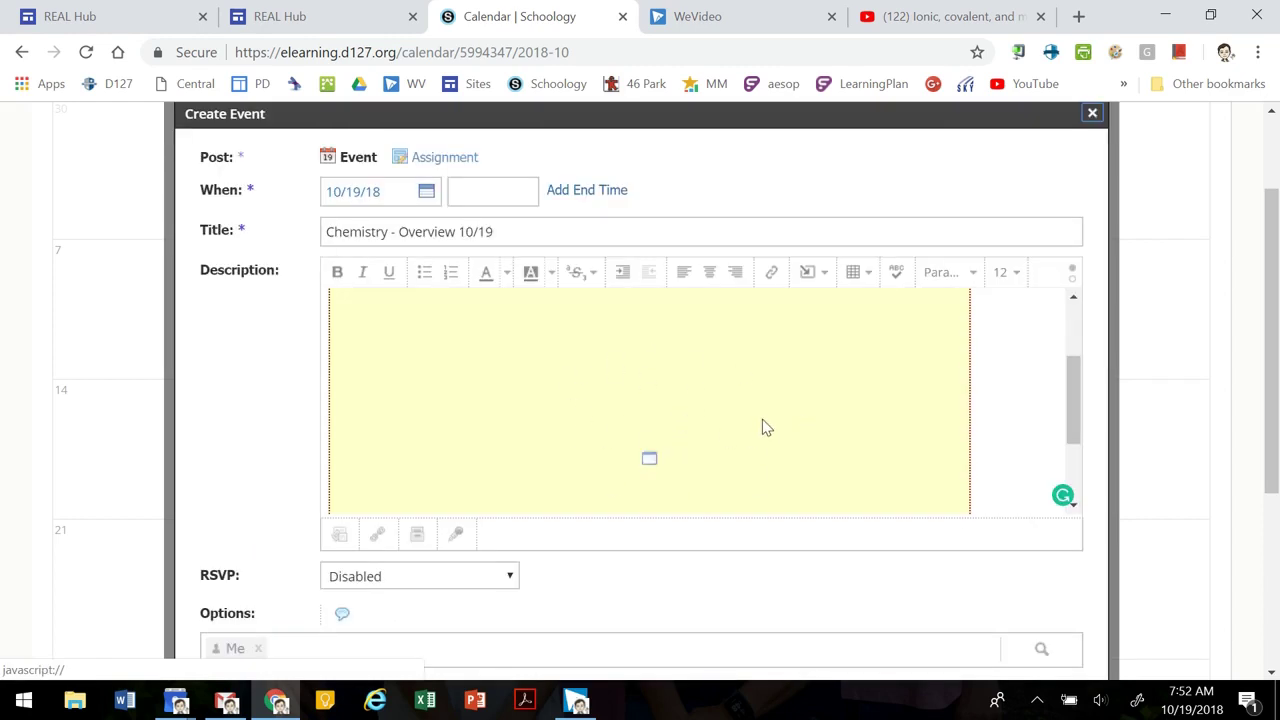
scroll(764, 425, up, 2)
click(713, 385)
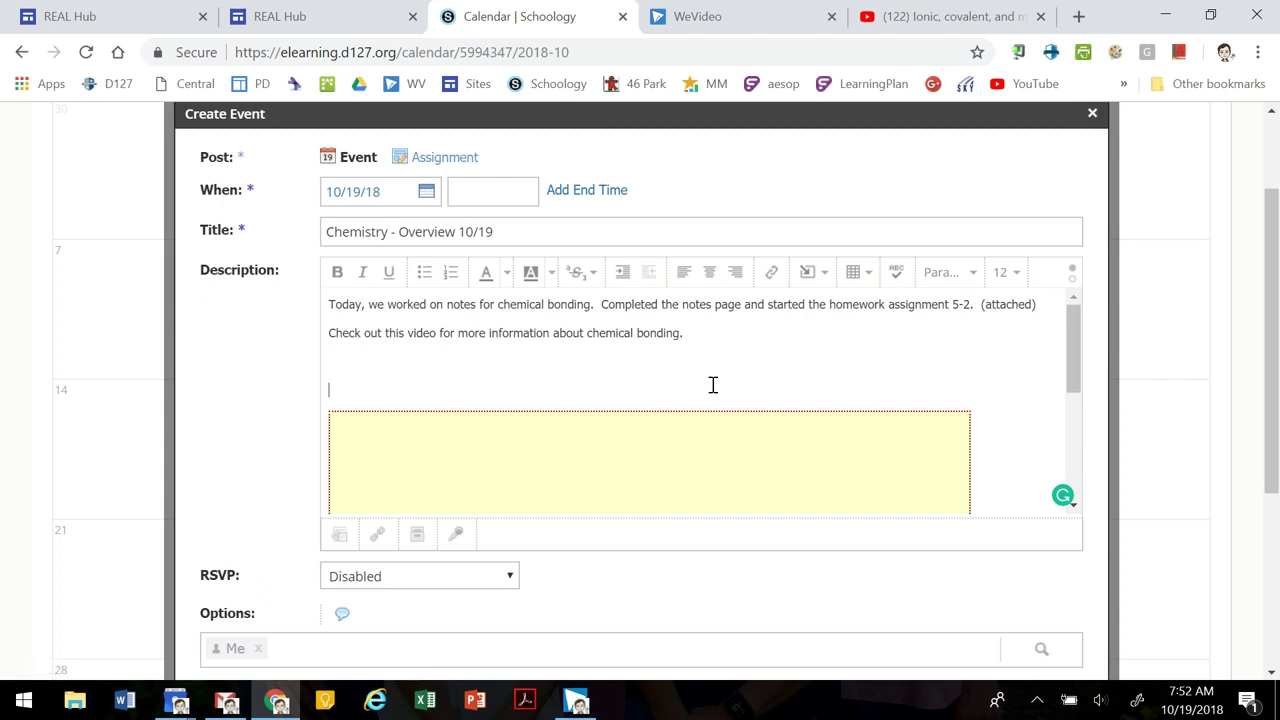
key(BackSpace)
key(BackSpace)
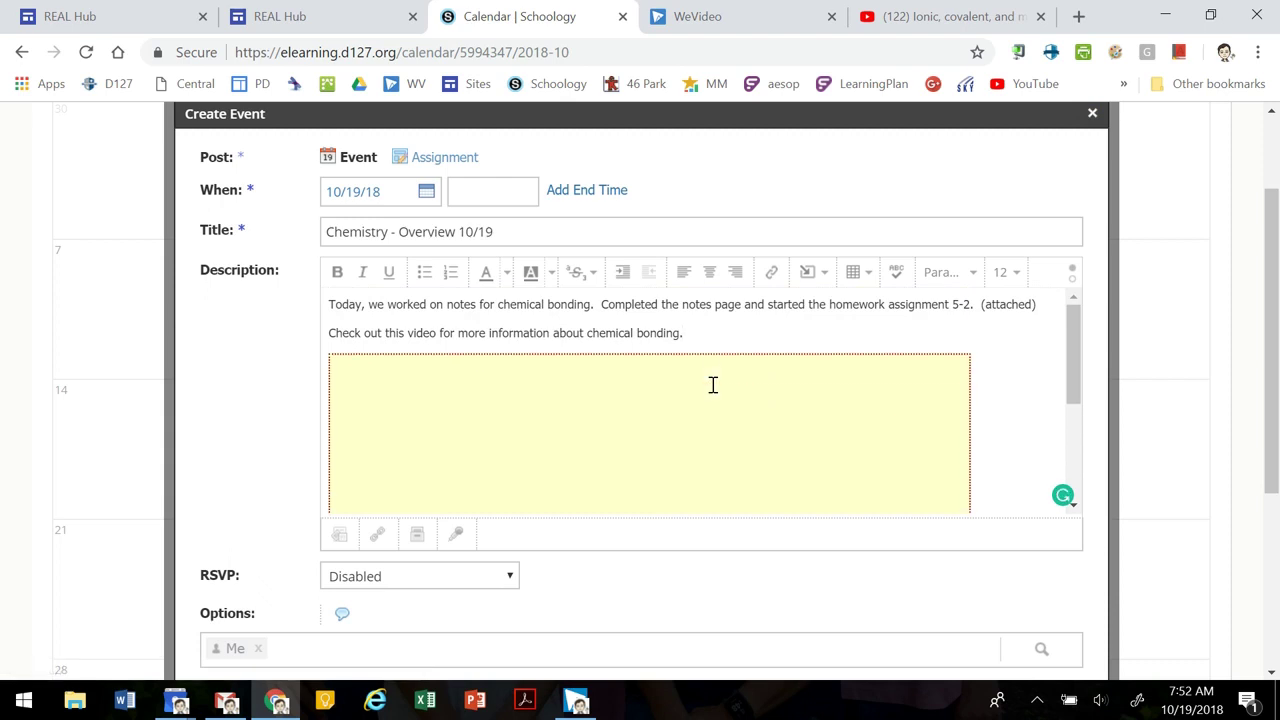
scroll(713, 385, down, 2)
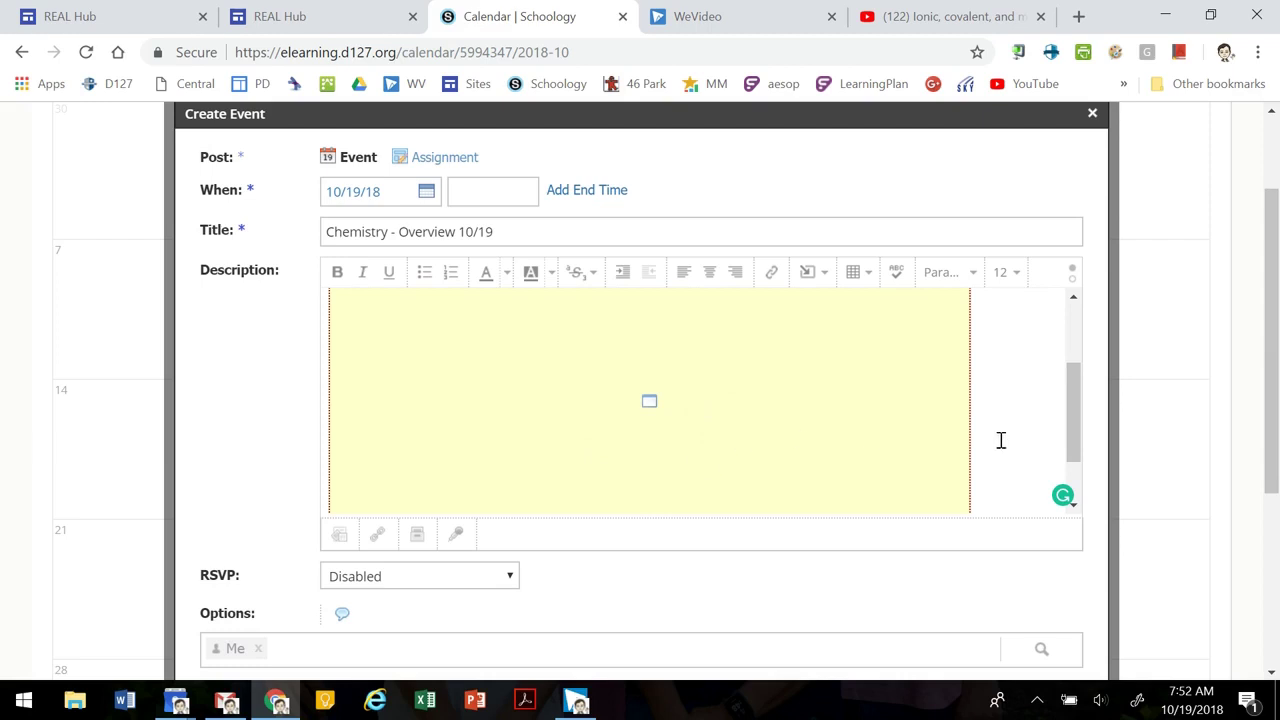
scroll(1000, 442, down, 1)
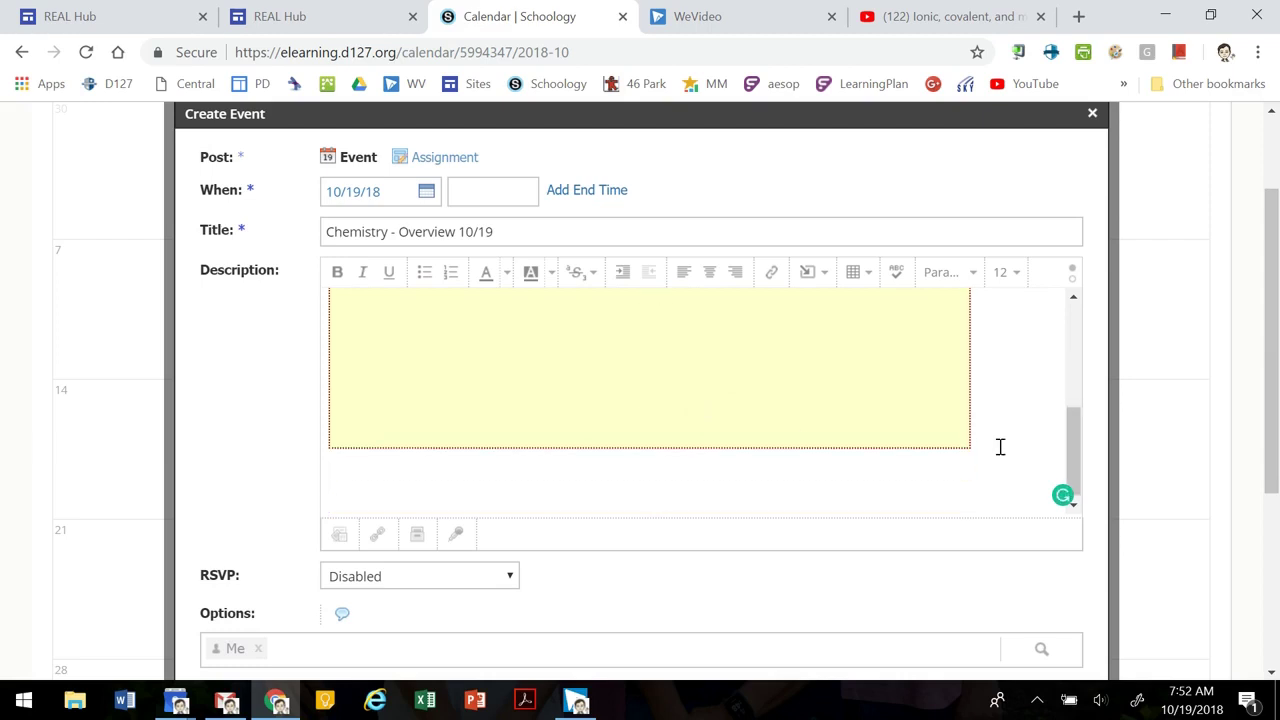
Attach Bonding Types Reading Notes.pdf from Documents > Chemistry 15-16 > Unit 3.
click(822, 274)
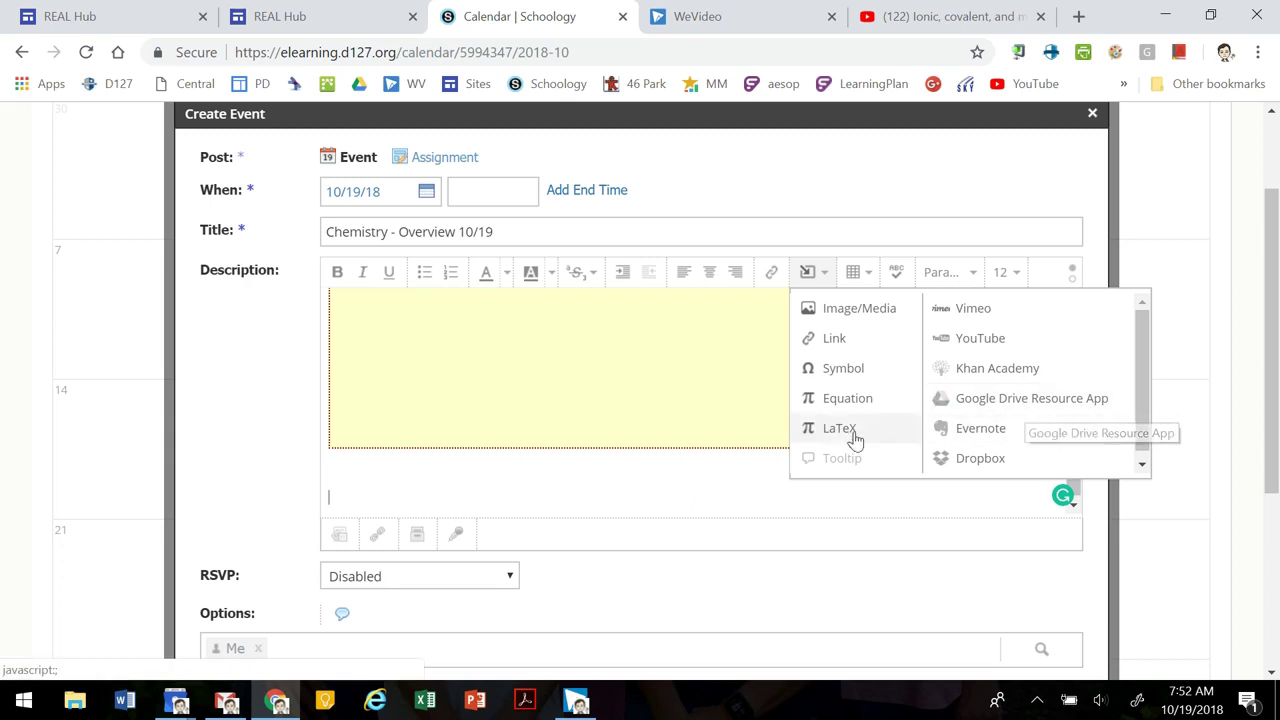
click(340, 535)
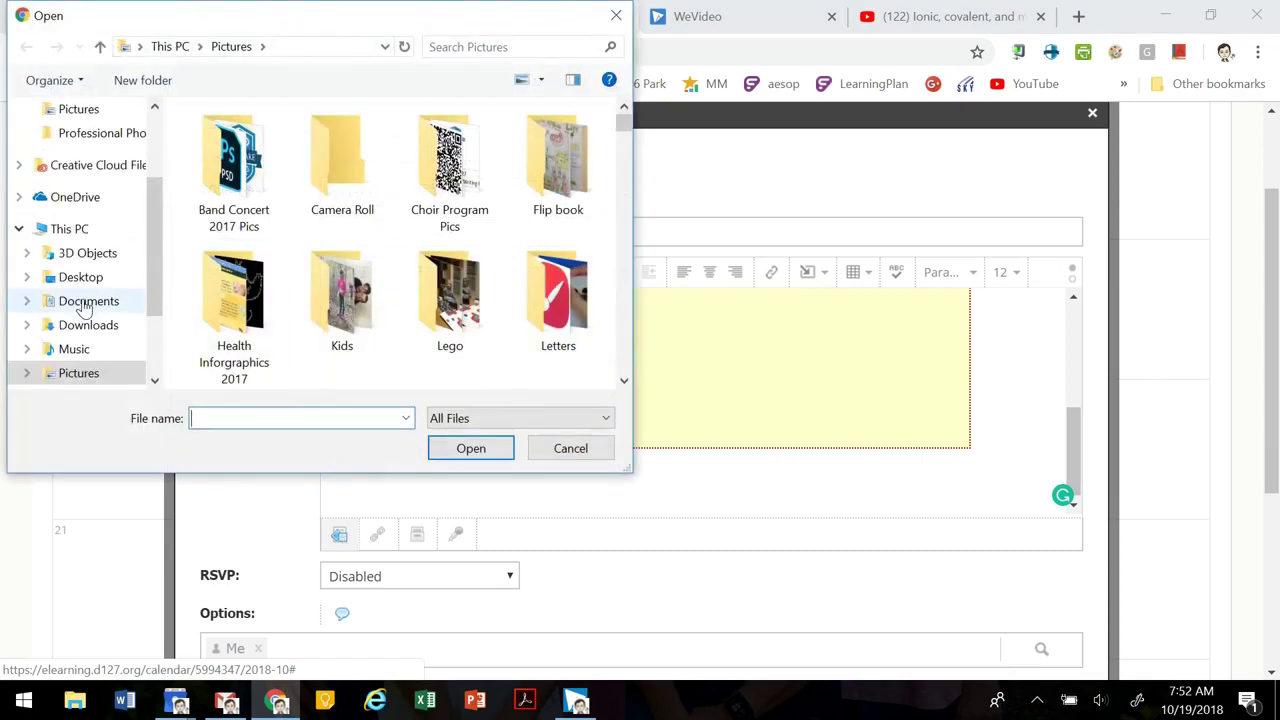
click(87, 301)
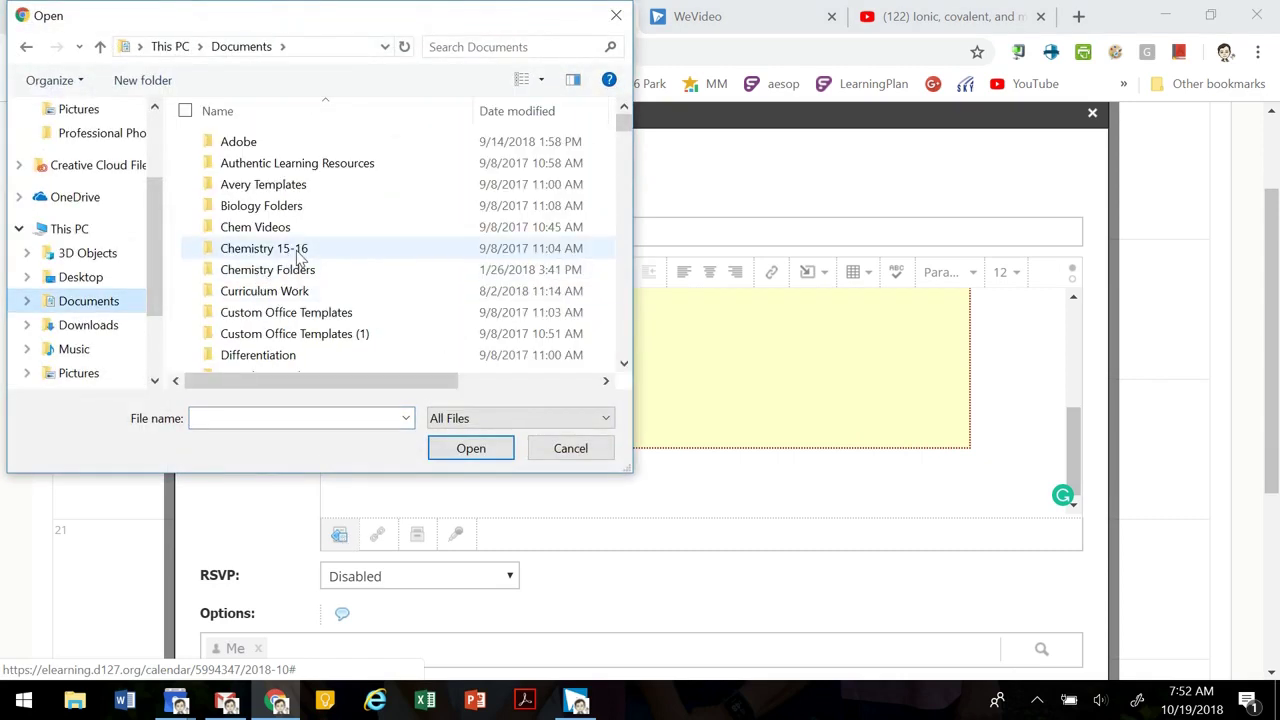
click(300, 252)
double_click(340, 252)
double_click(284, 186)
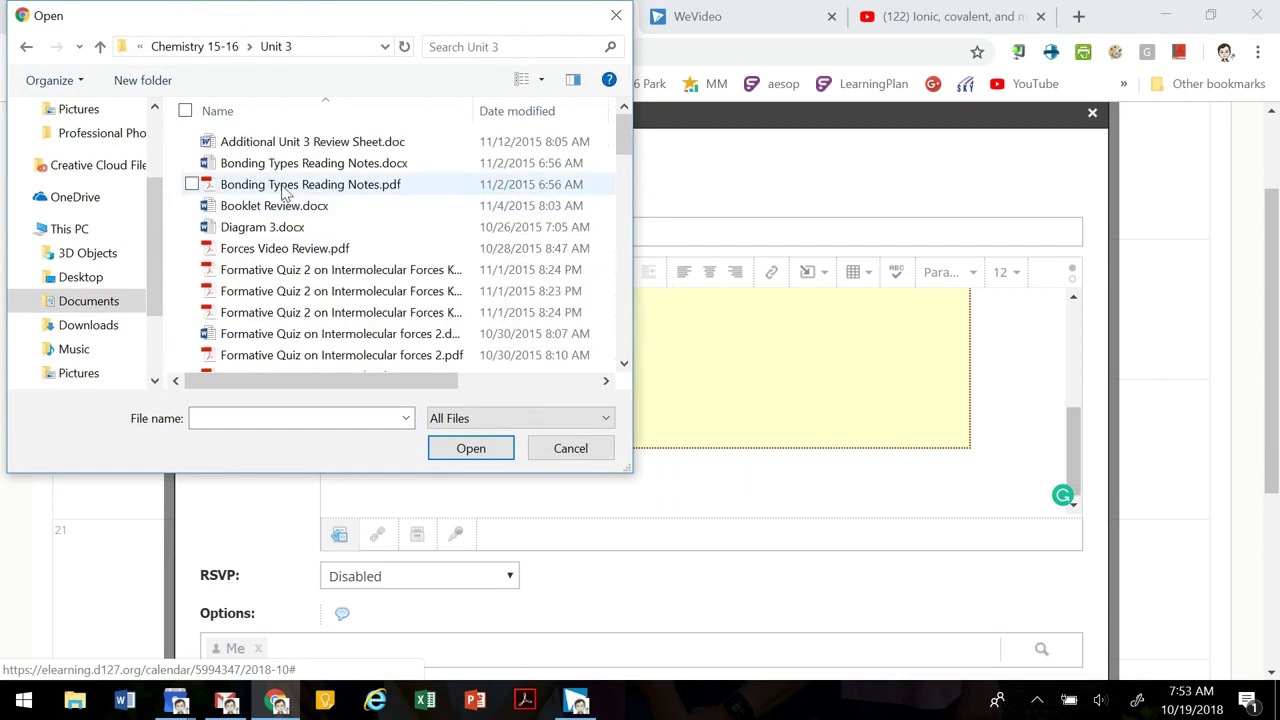
click(284, 188)
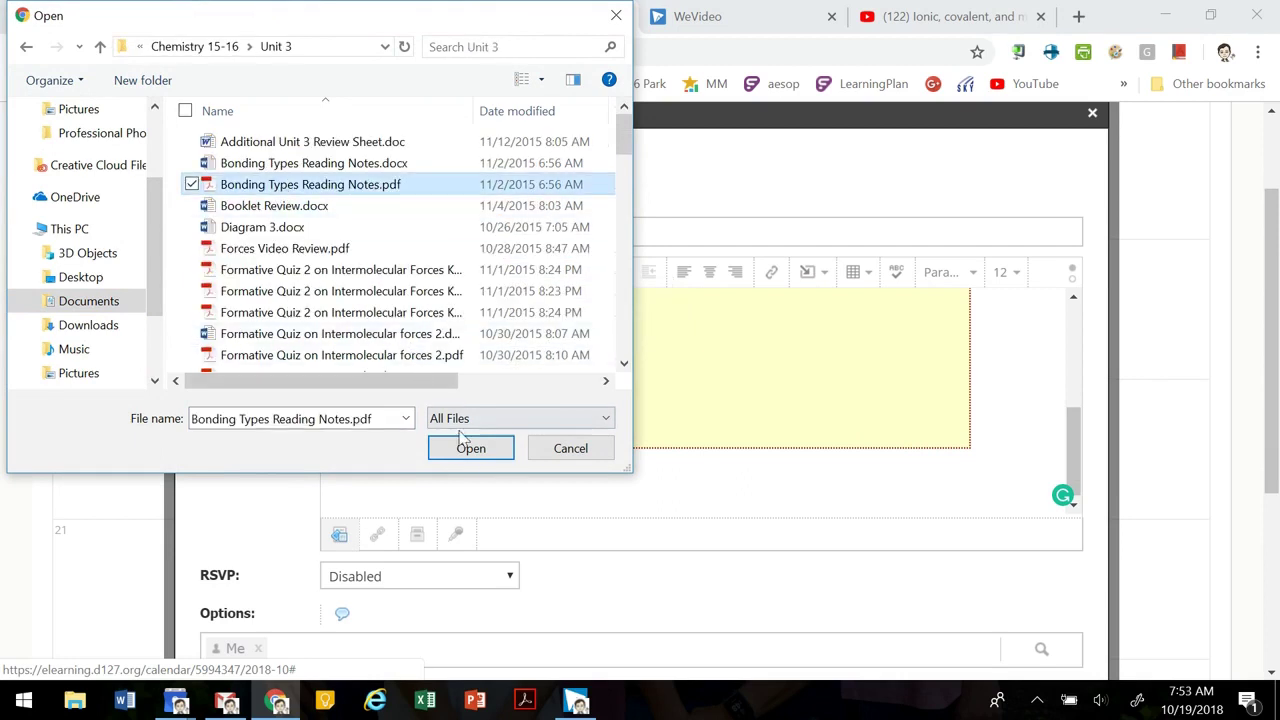
click(471, 450)
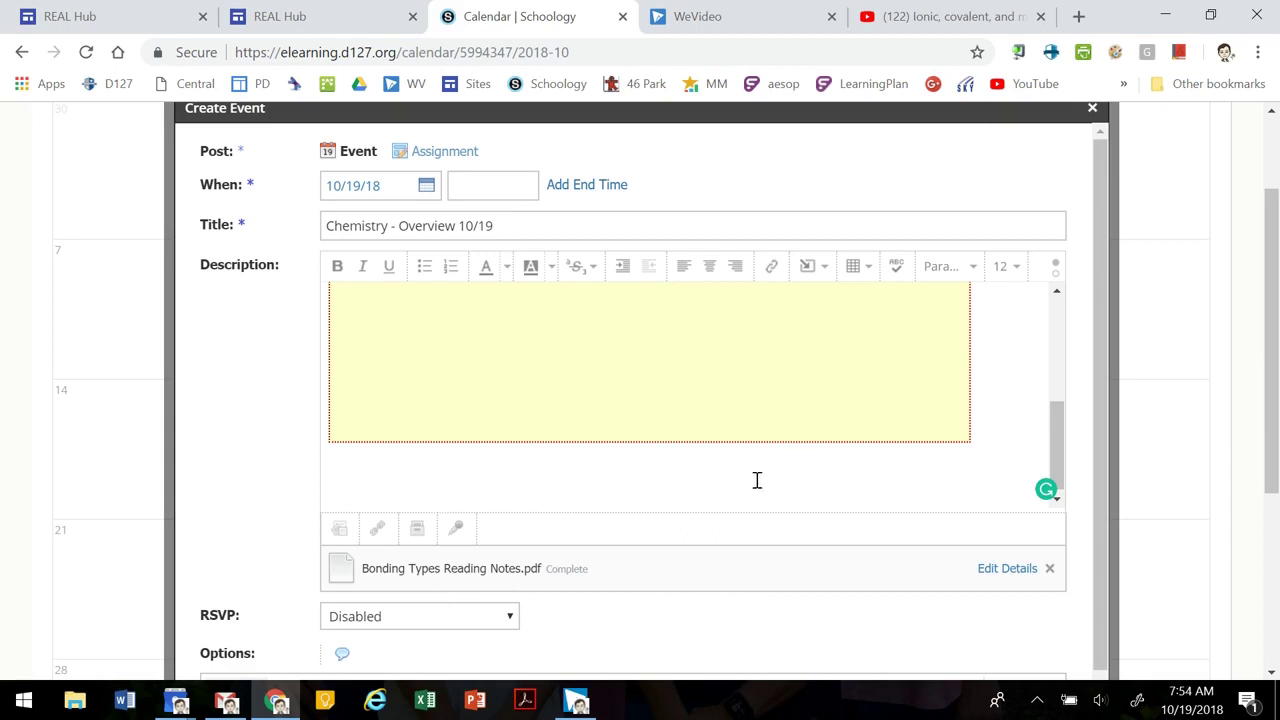
Set the event's audience to the Office Use Only 9(A) course.
scroll(671, 483, down, 1)
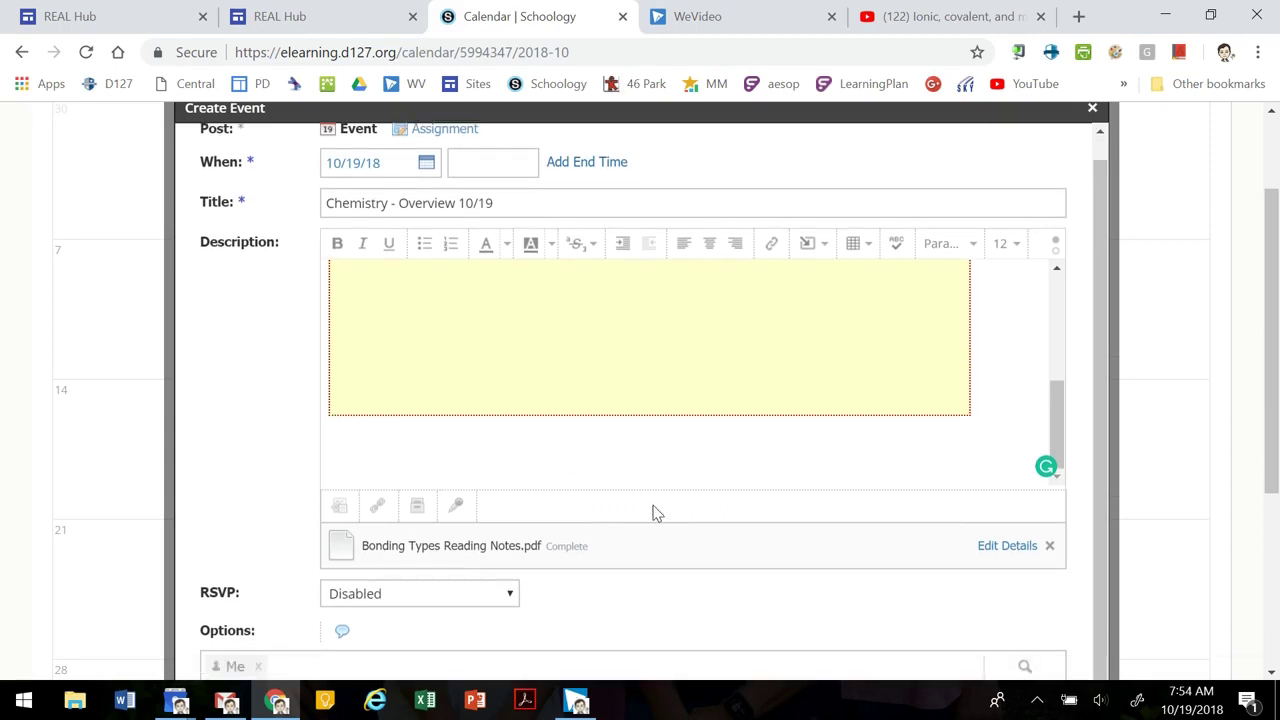
scroll(654, 514, down, 3)
click(1026, 404)
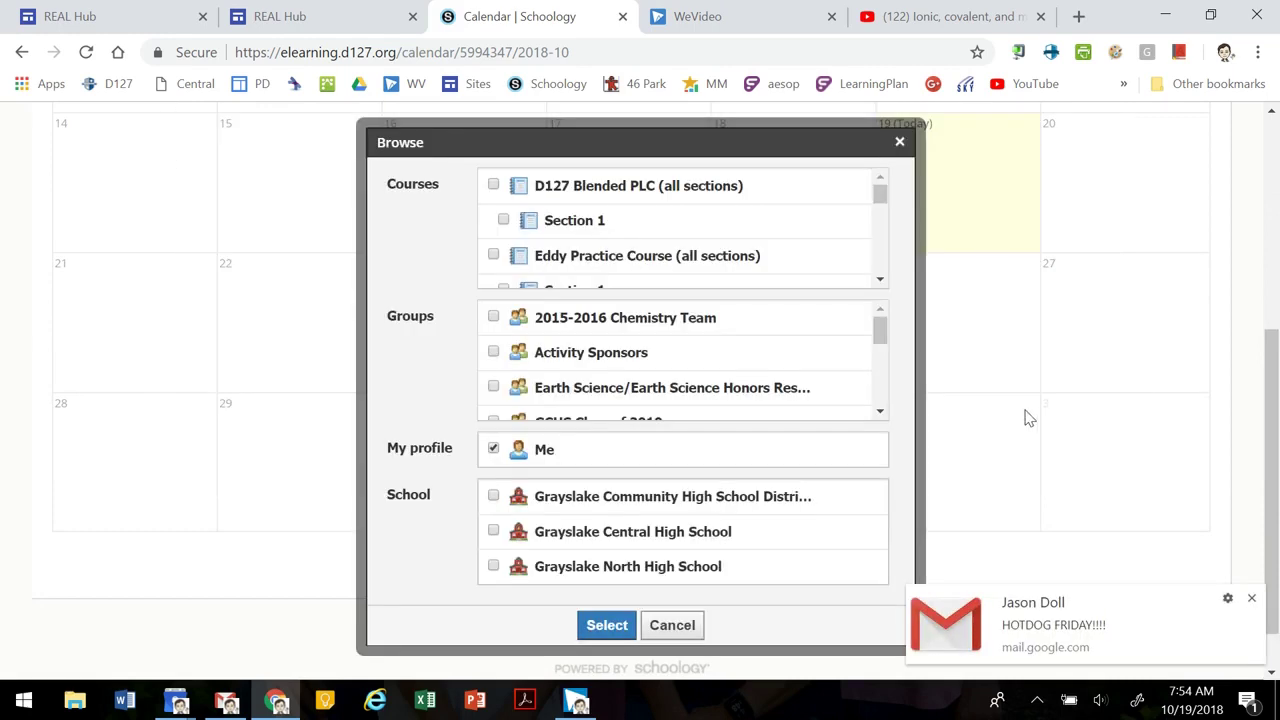
scroll(596, 218, down, 1)
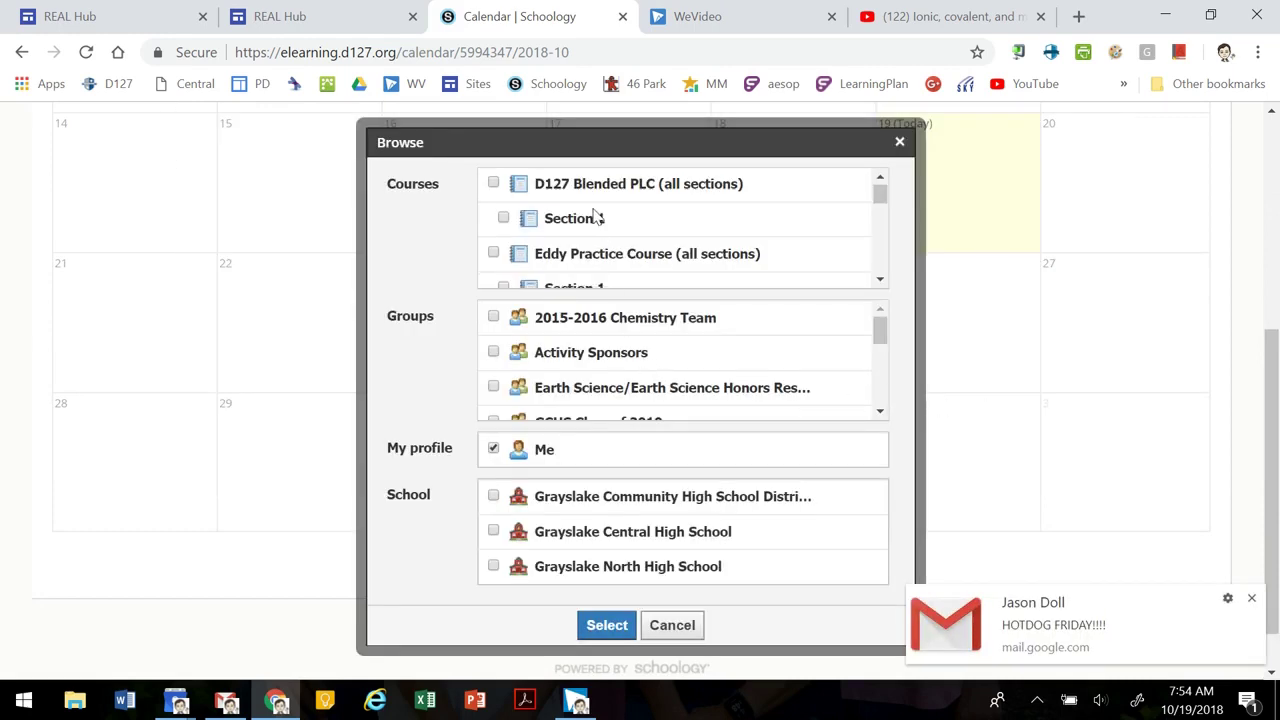
scroll(594, 220, down, 2)
scroll(588, 222, down, 2)
scroll(580, 224, down, 2)
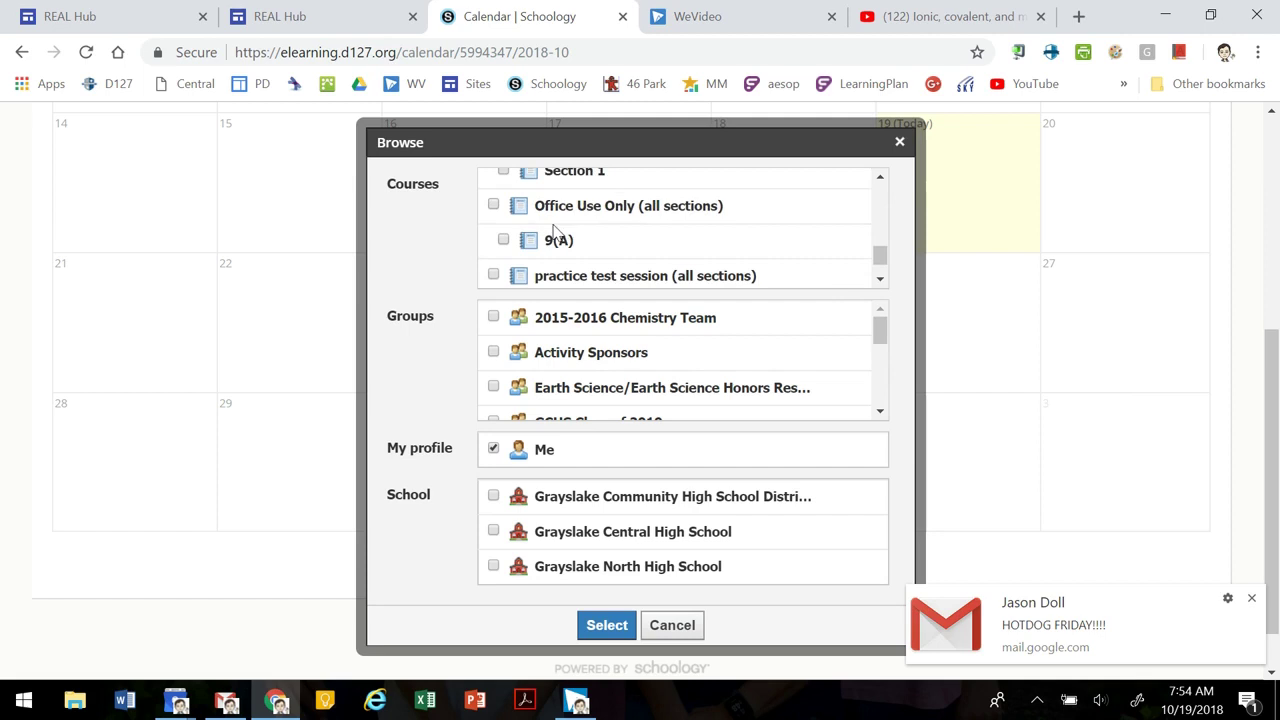
scroll(555, 225, down, 1)
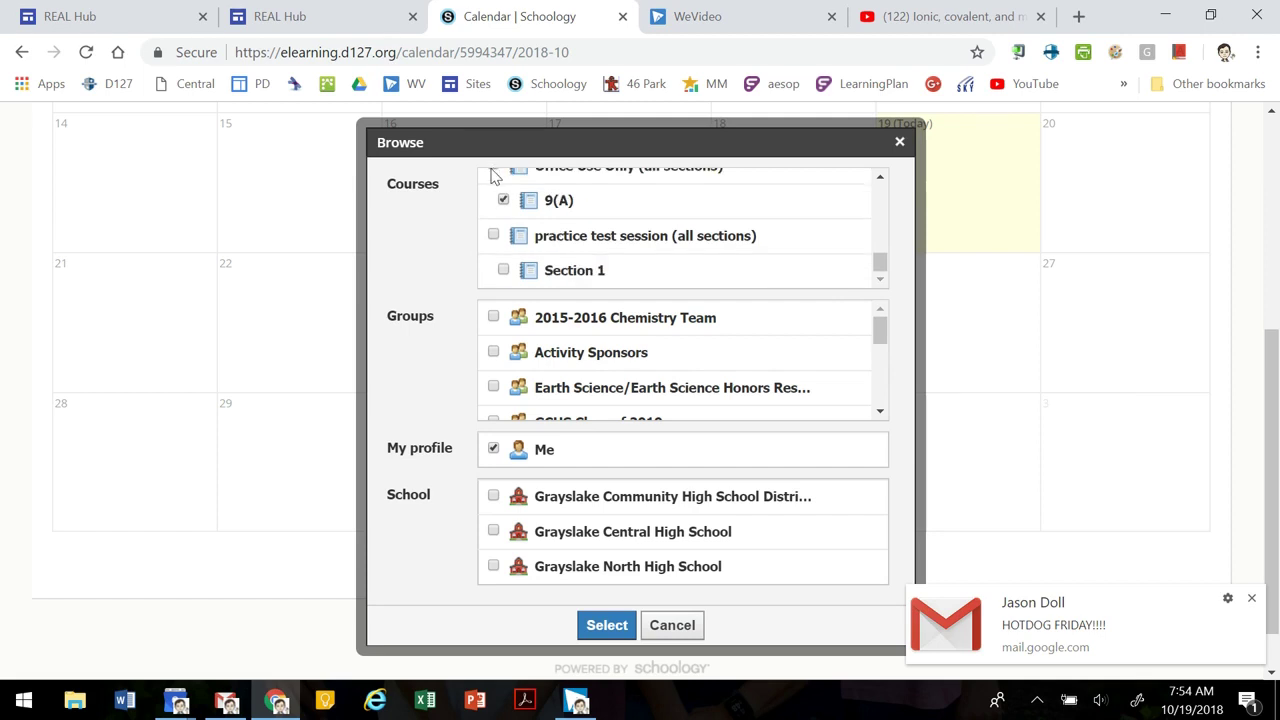
click(617, 627)
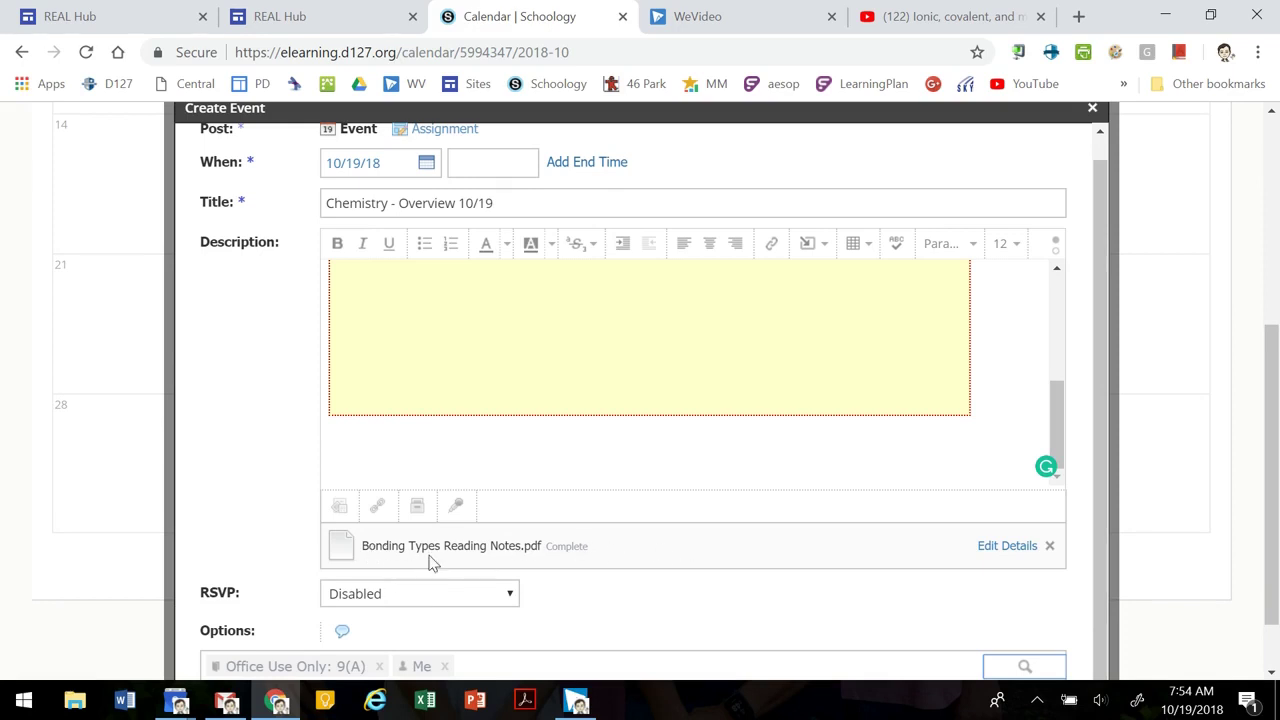
Create the event so it posts on October 19.
scroll(645, 563, down, 1)
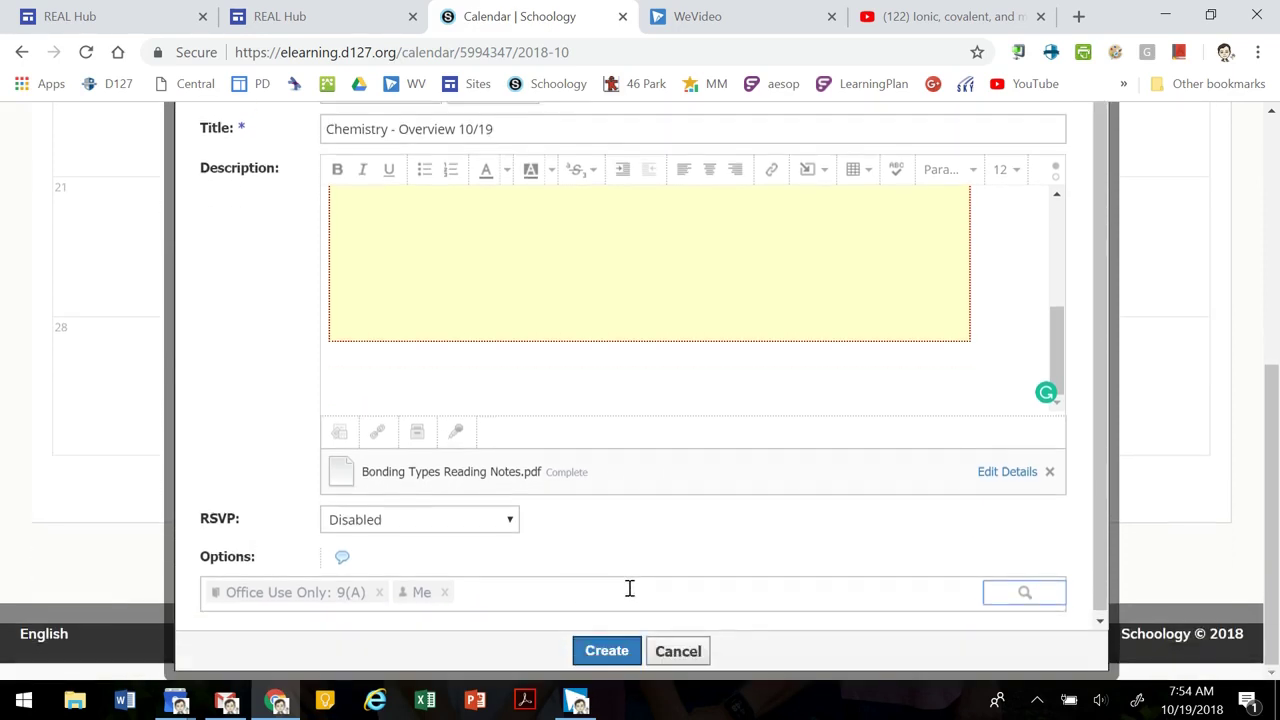
scroll(630, 588, up, 1)
scroll(630, 588, up, 3)
scroll(630, 596, down, 1)
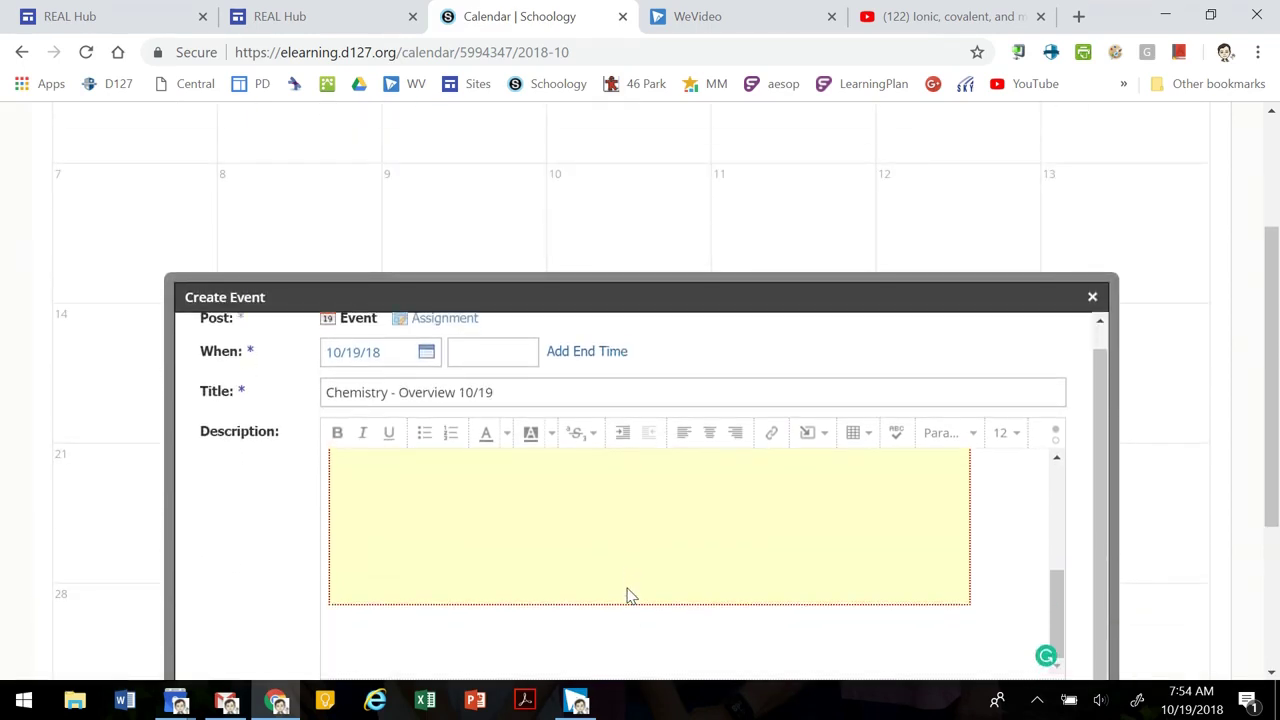
scroll(630, 596, down, 2)
scroll(838, 639, down, 1)
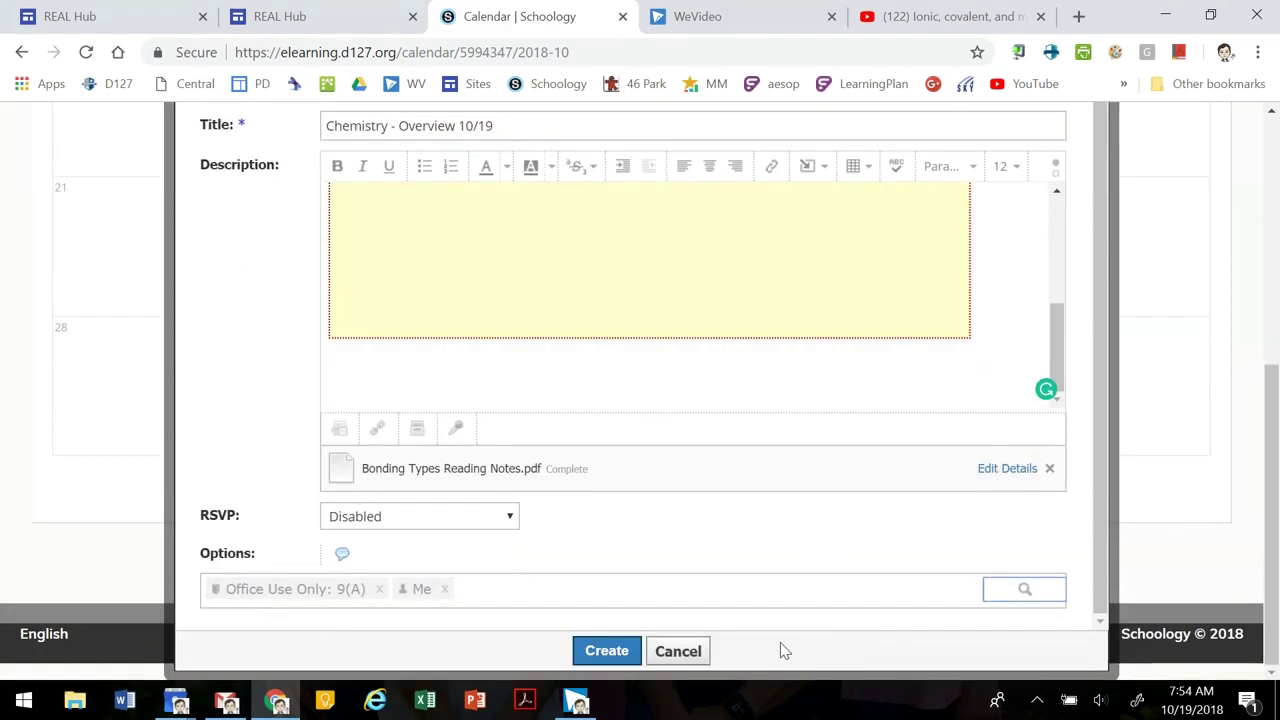
click(607, 651)
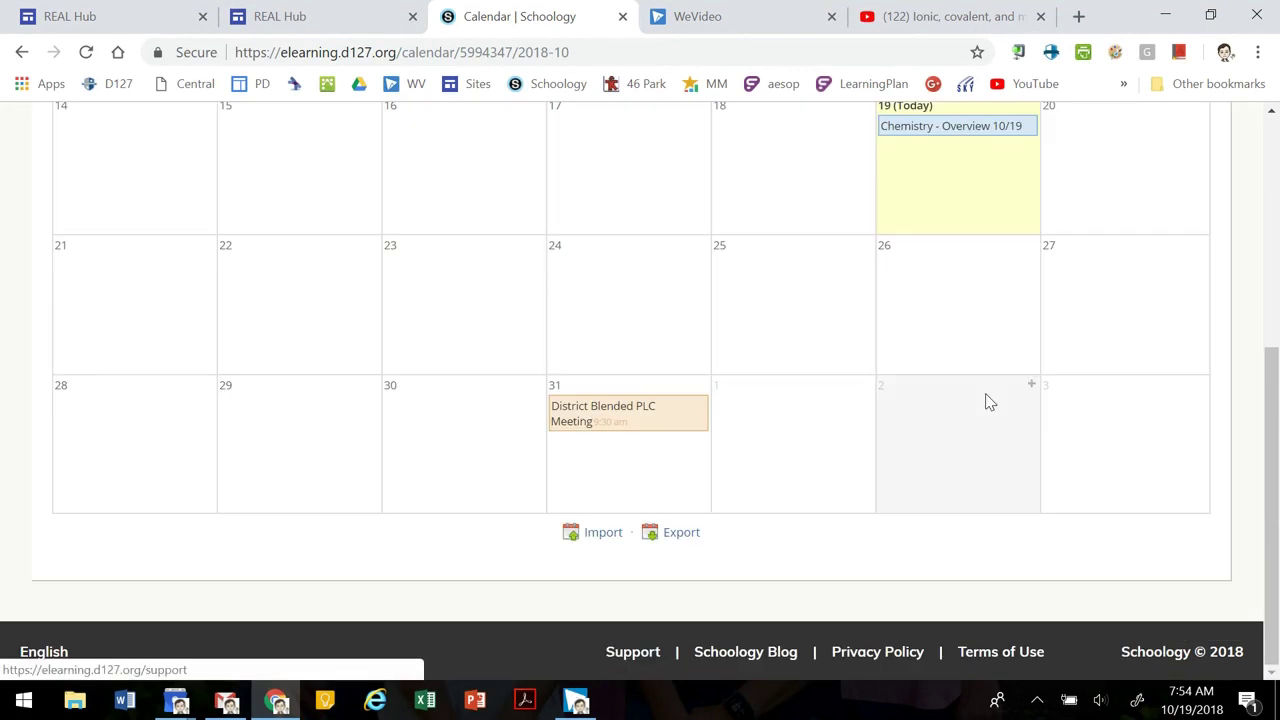
Open the Chemistry - Overview 10/19 event, review its description and bonding video, then close it.
scroll(1000, 250, up, 1)
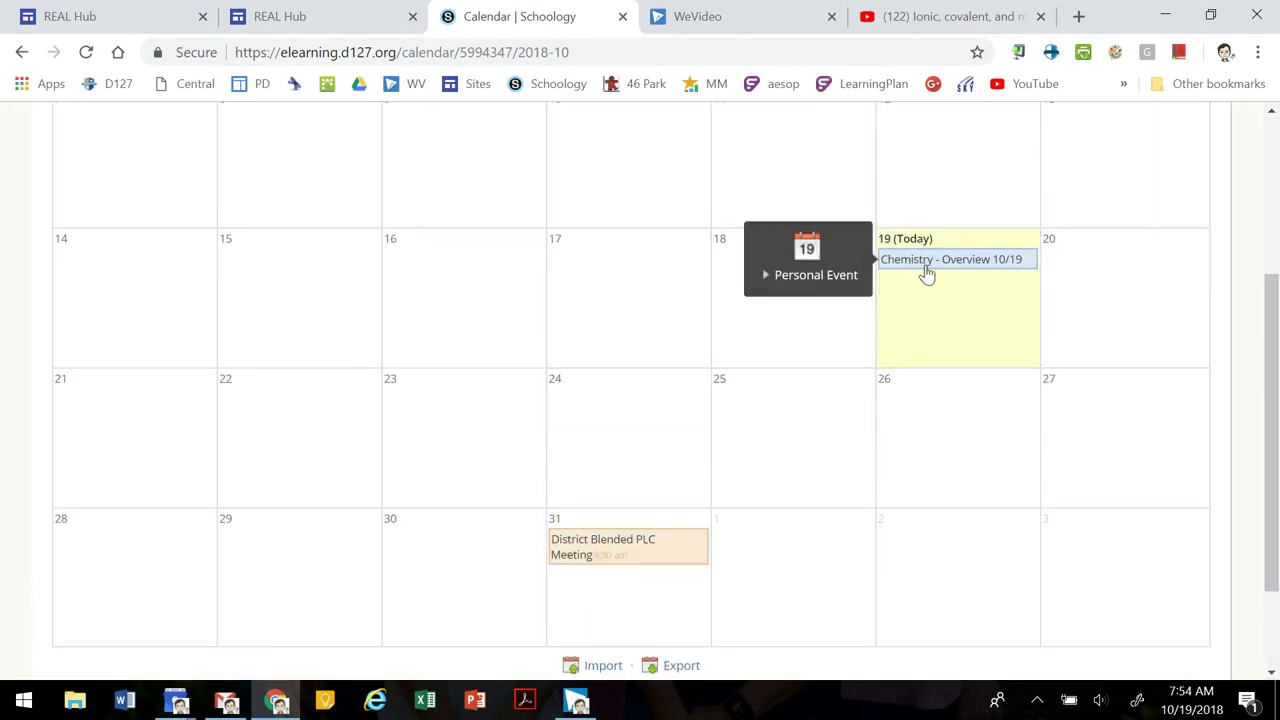
click(966, 266)
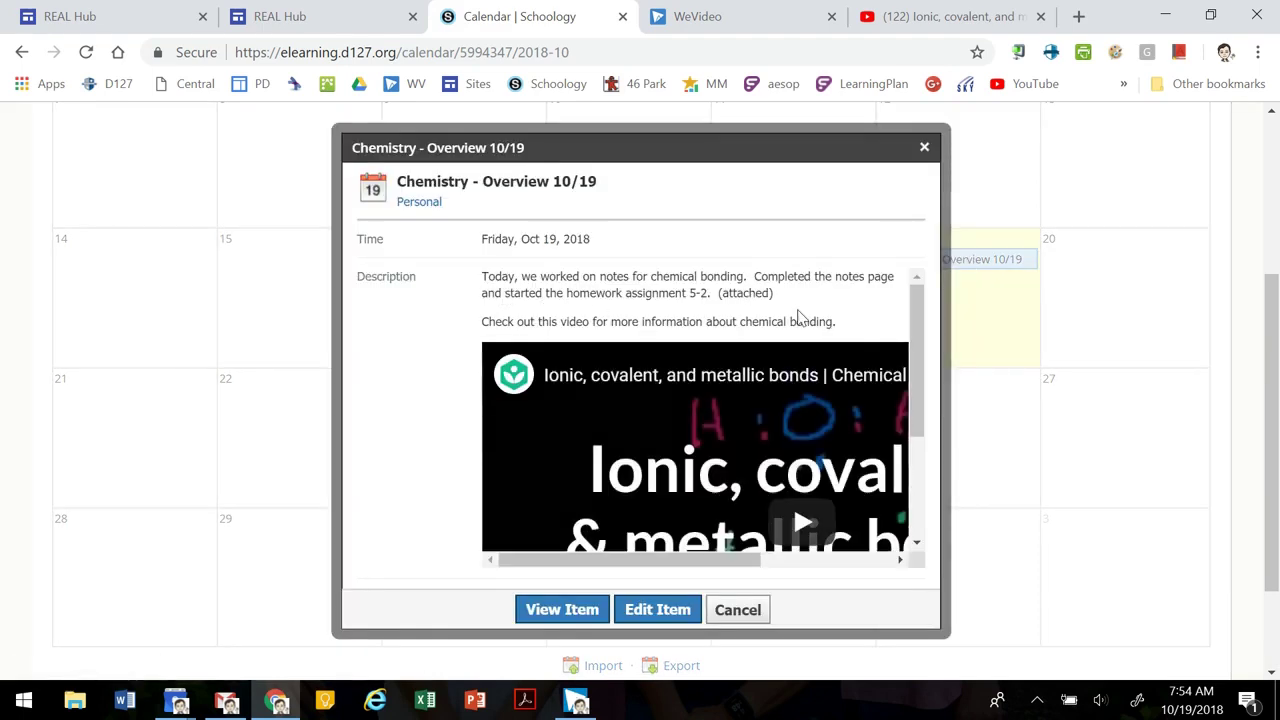
drag(912, 328, 923, 406)
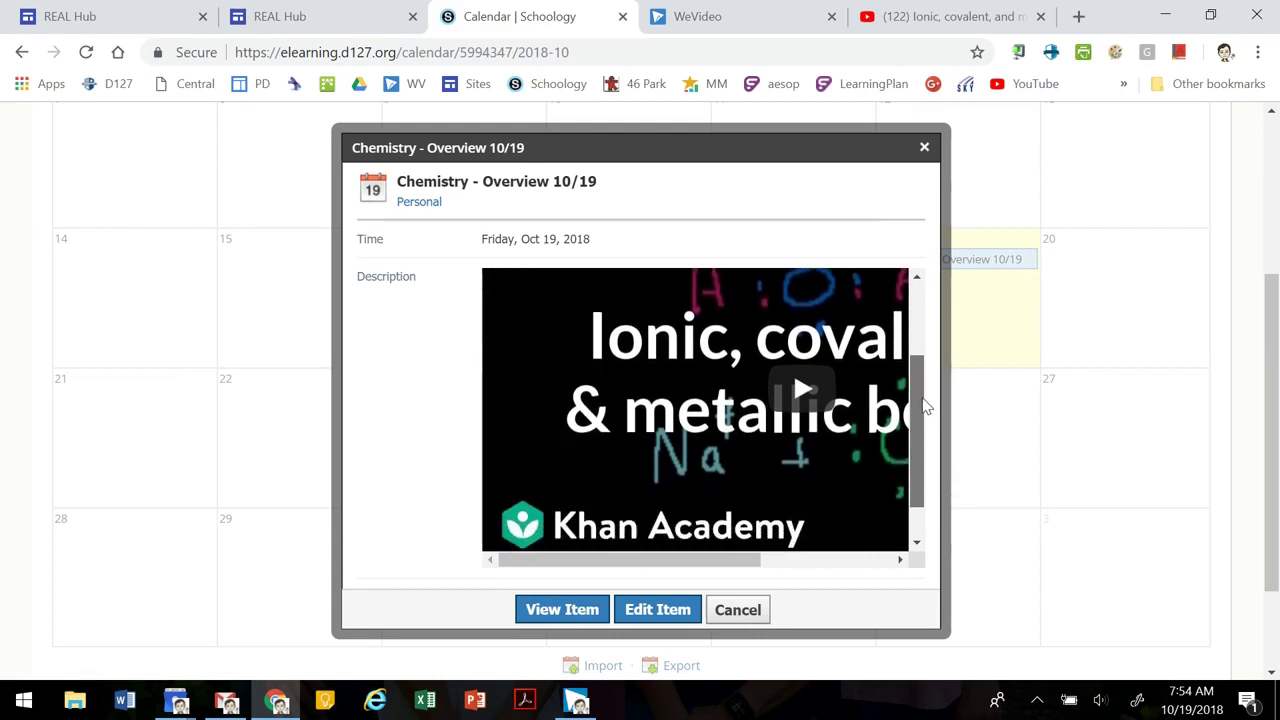
scroll(743, 534, down, 1)
mouse_move(743, 566)
mouse_down()
mouse_move(820, 574)
mouse_move(731, 574)
mouse_up()
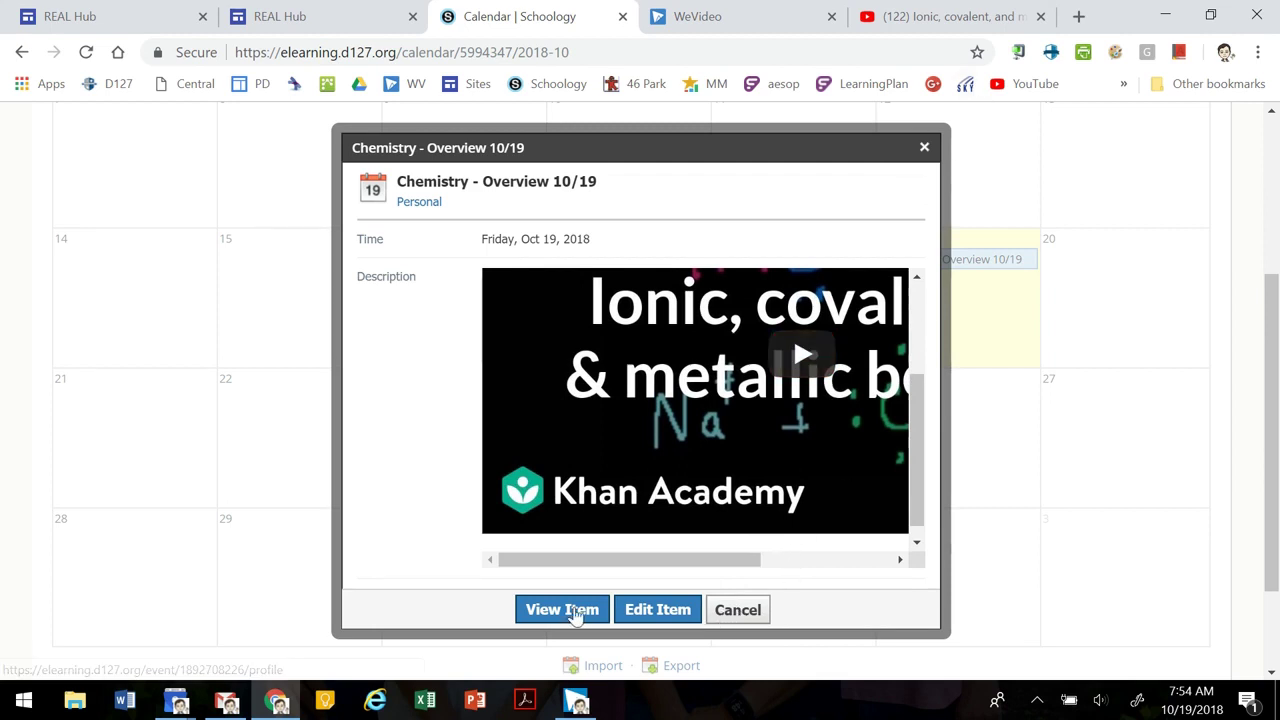
click(742, 612)
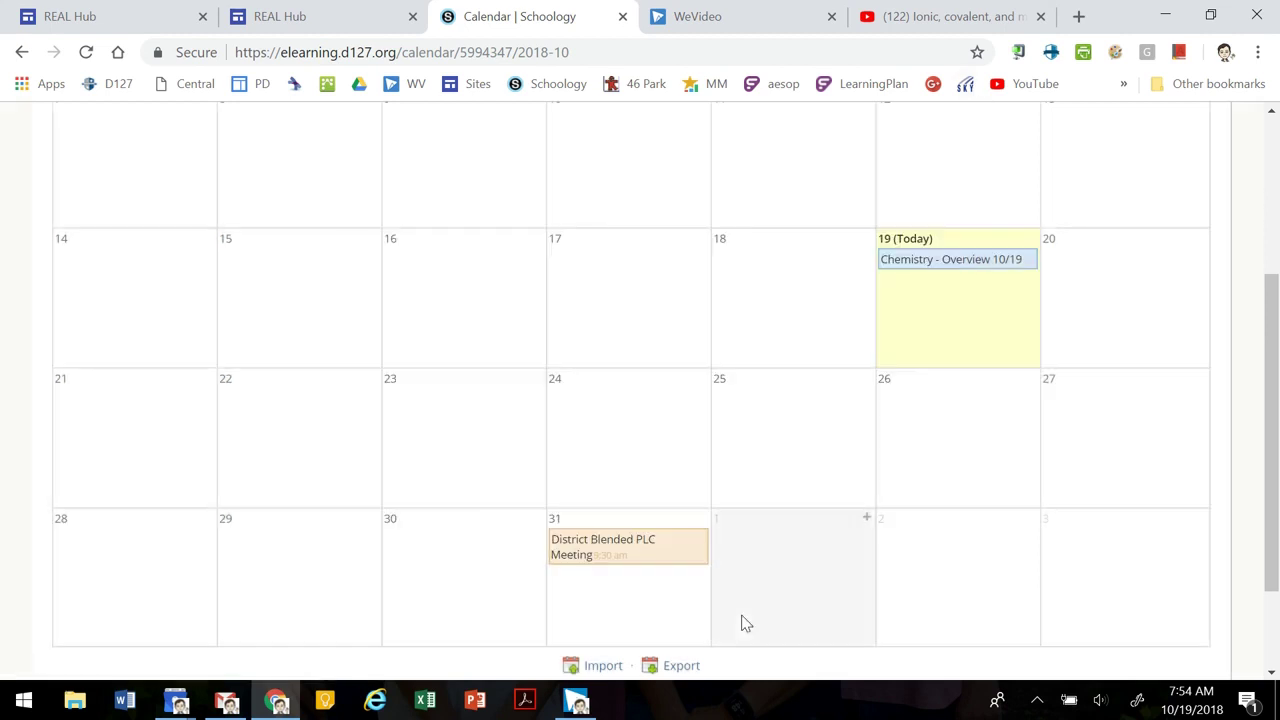
scroll(971, 483, up, 2)
Open Office Use Only 9(A), view the Chemistry event from Upcoming, and return to the course.
scroll(963, 486, up, 2)
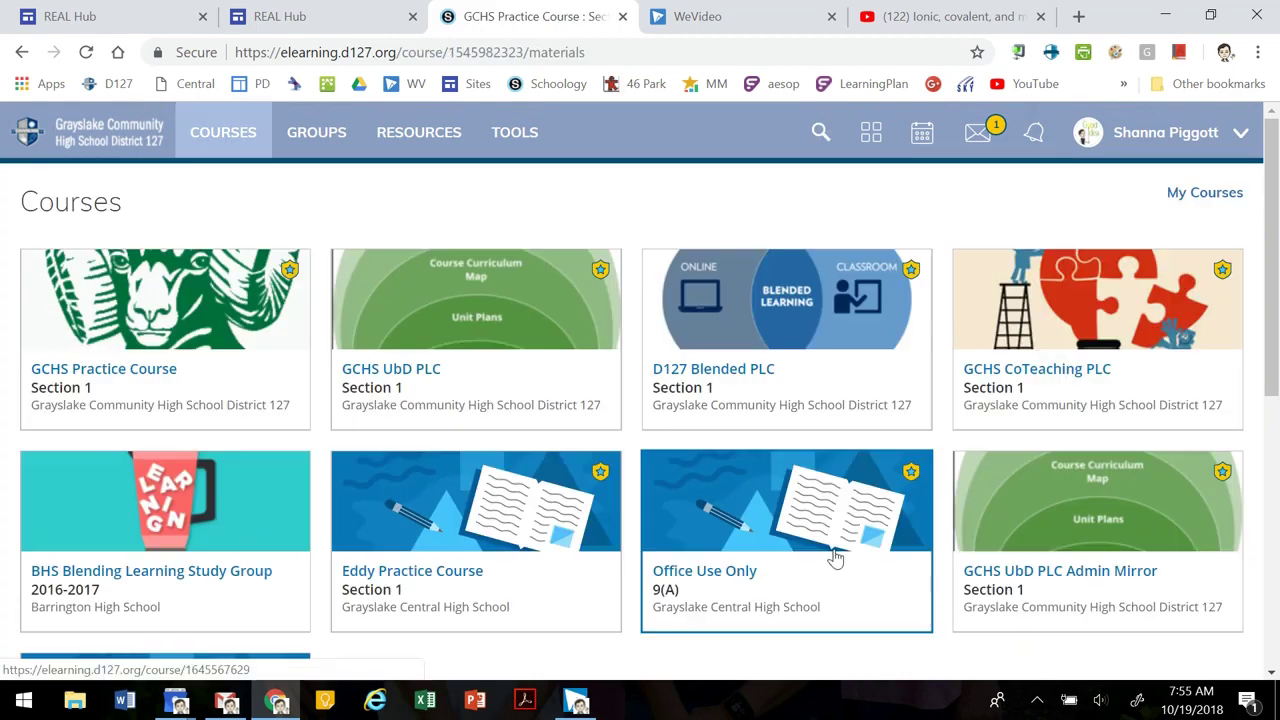
click(835, 559)
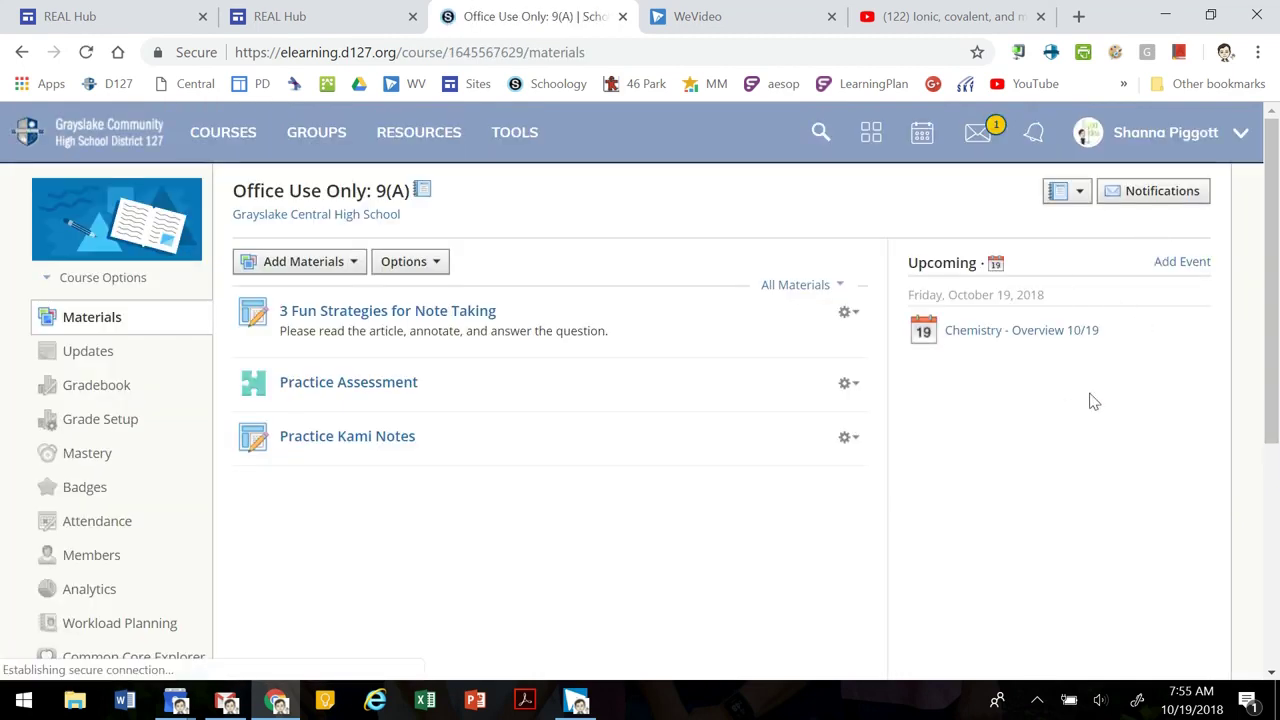
click(1035, 338)
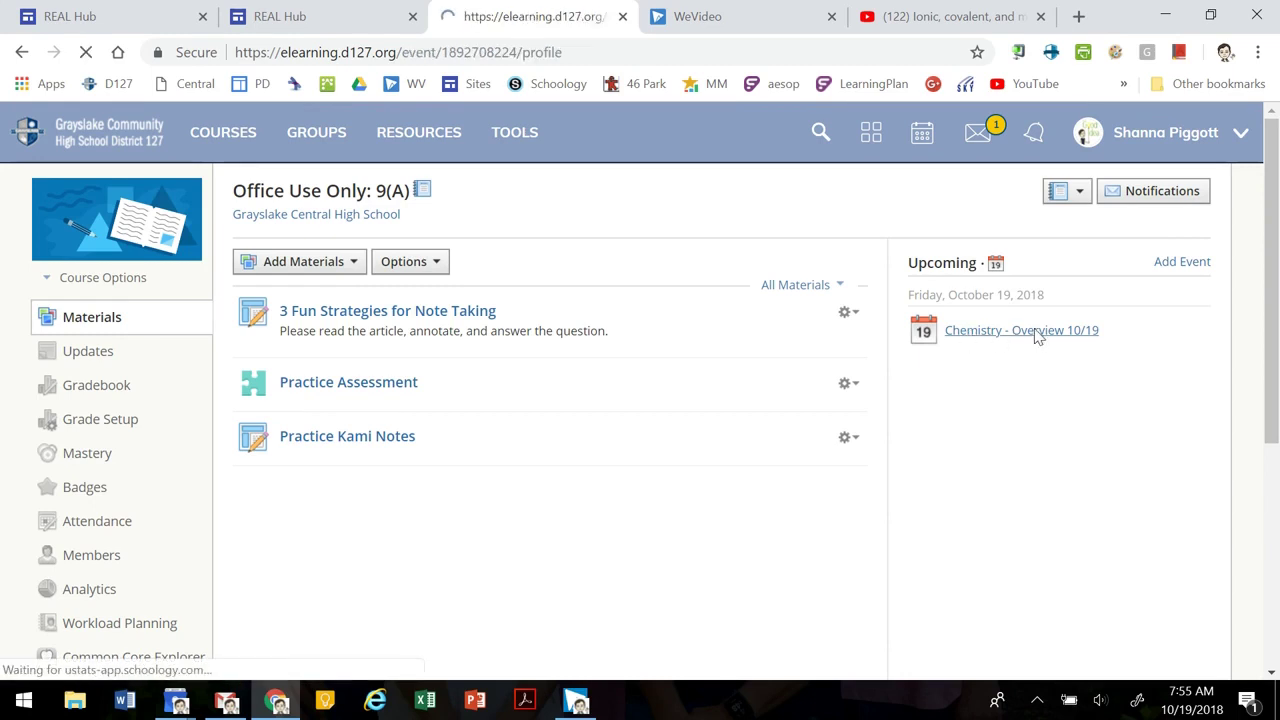
scroll(1006, 340, down, 3)
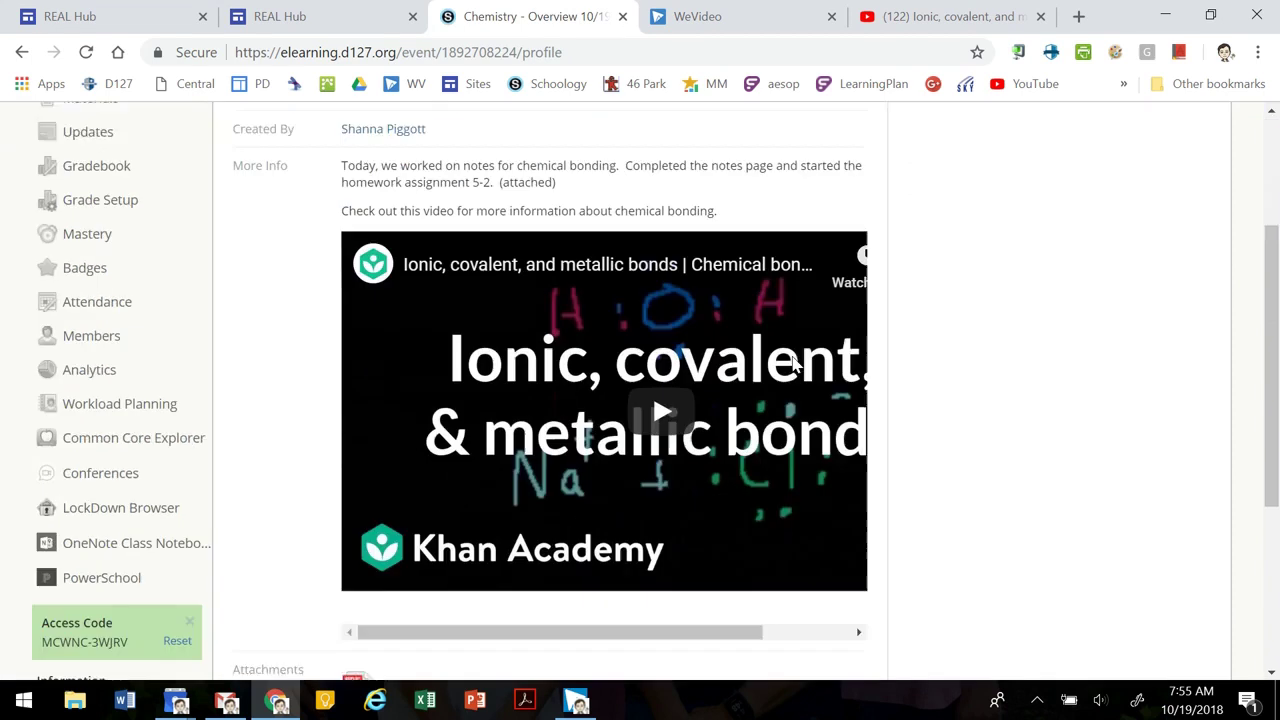
scroll(711, 575, down, 1)
scroll(697, 563, up, 4)
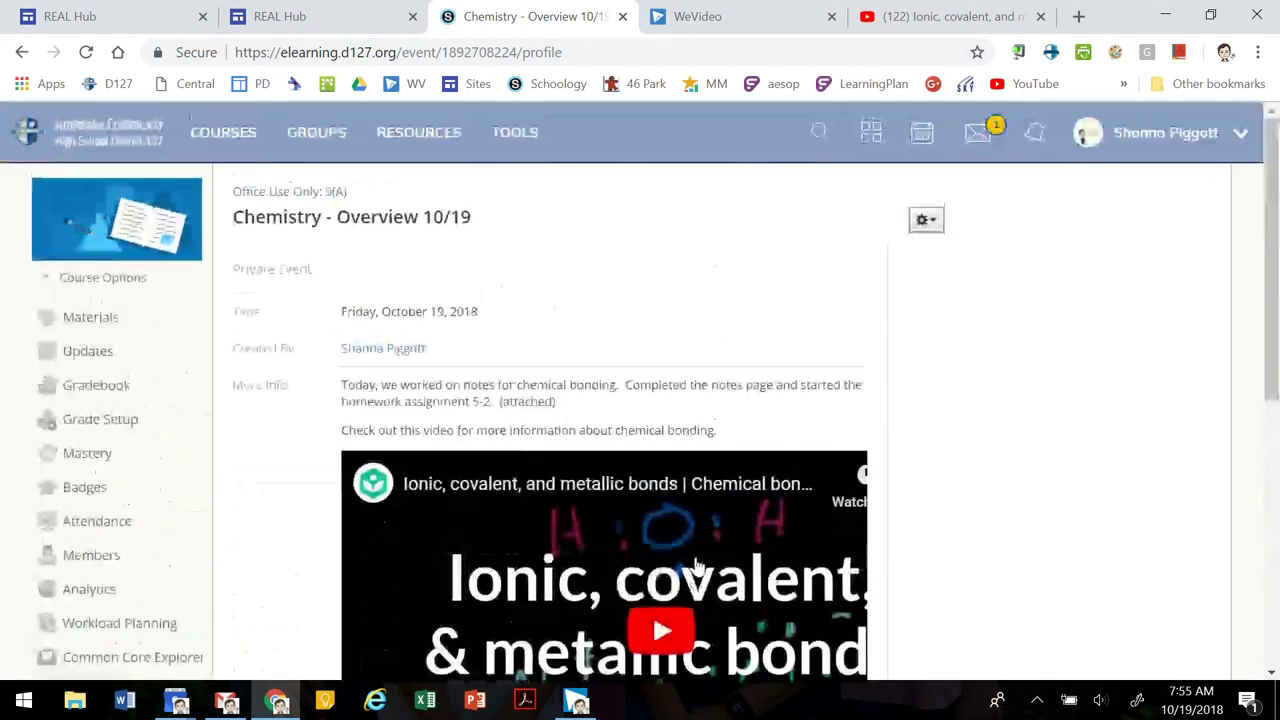
click(285, 199)
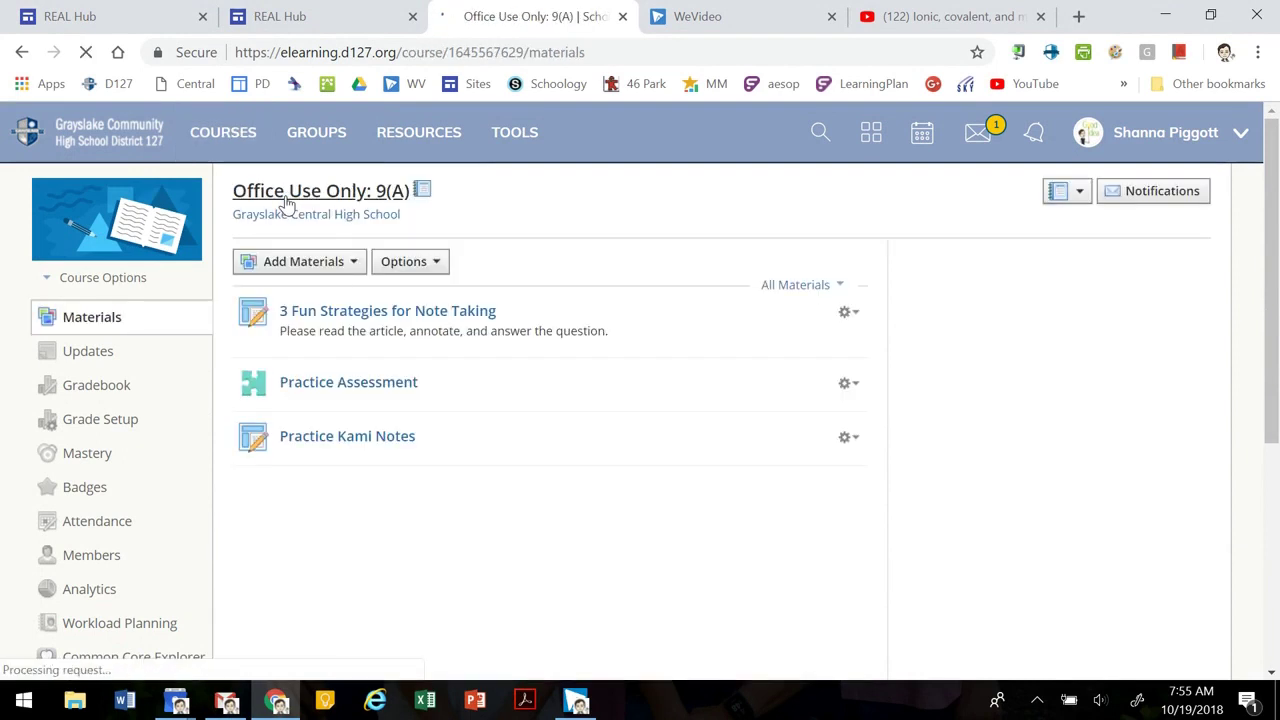
Open a blank Create Assignment form from Add Materials and scroll through it.
click(349, 262)
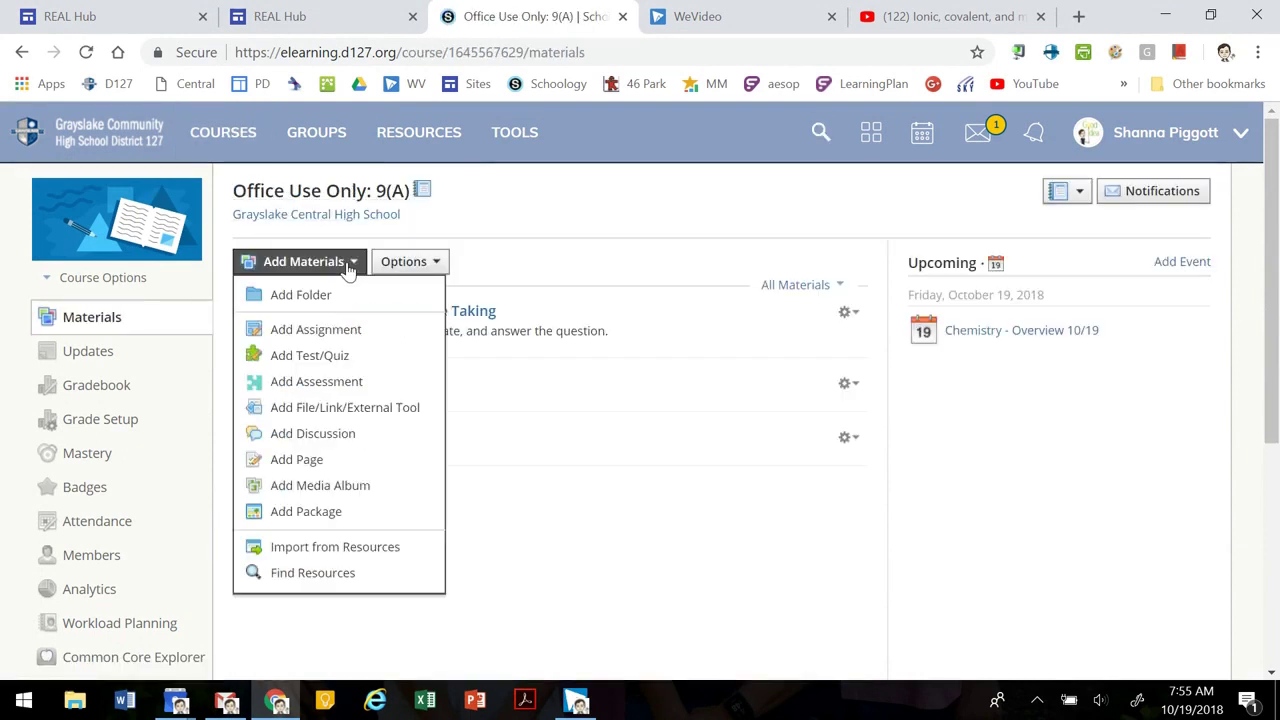
click(349, 262)
click(345, 262)
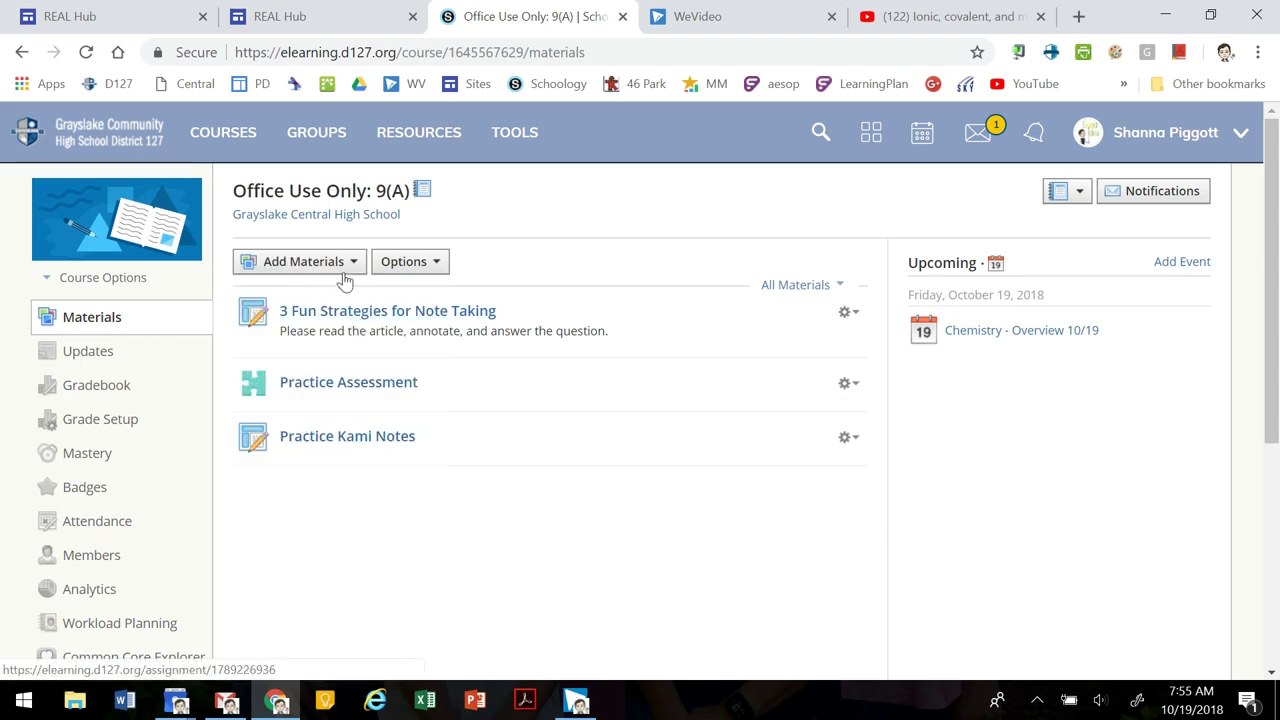
click(343, 268)
click(357, 329)
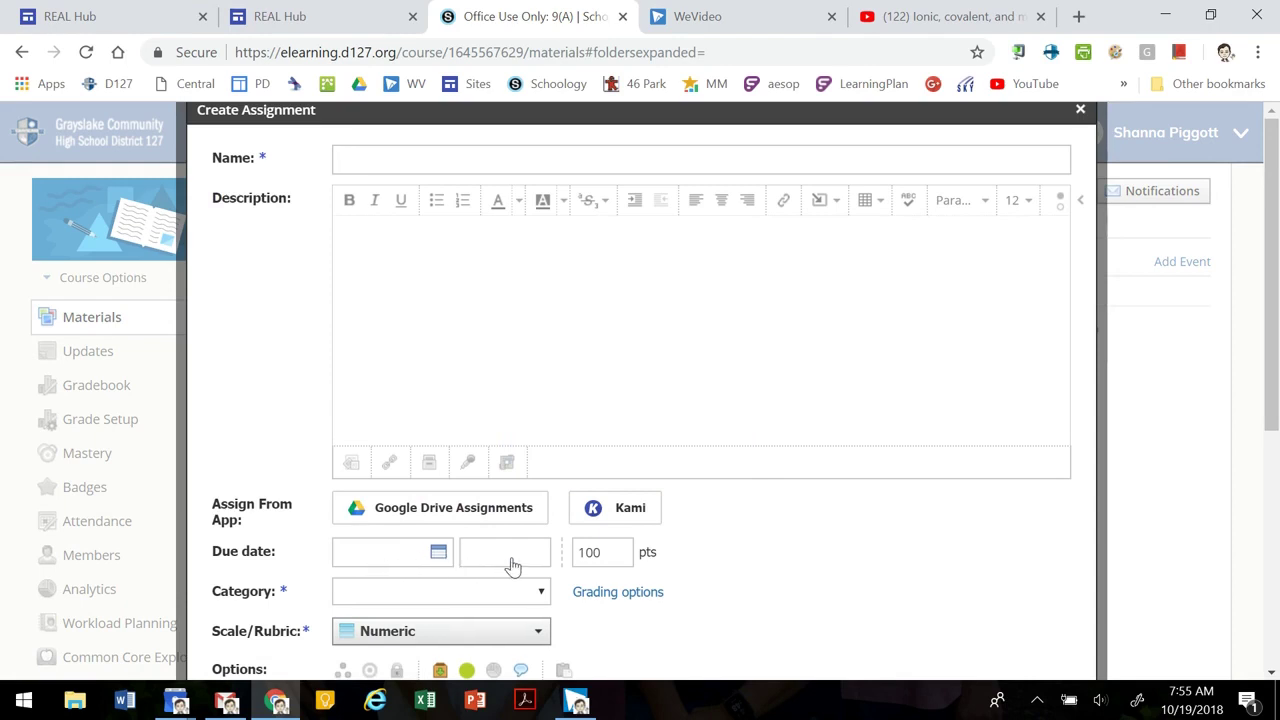
scroll(718, 566, down, 1)
scroll(718, 566, down, 1)
scroll(718, 566, up, 1)
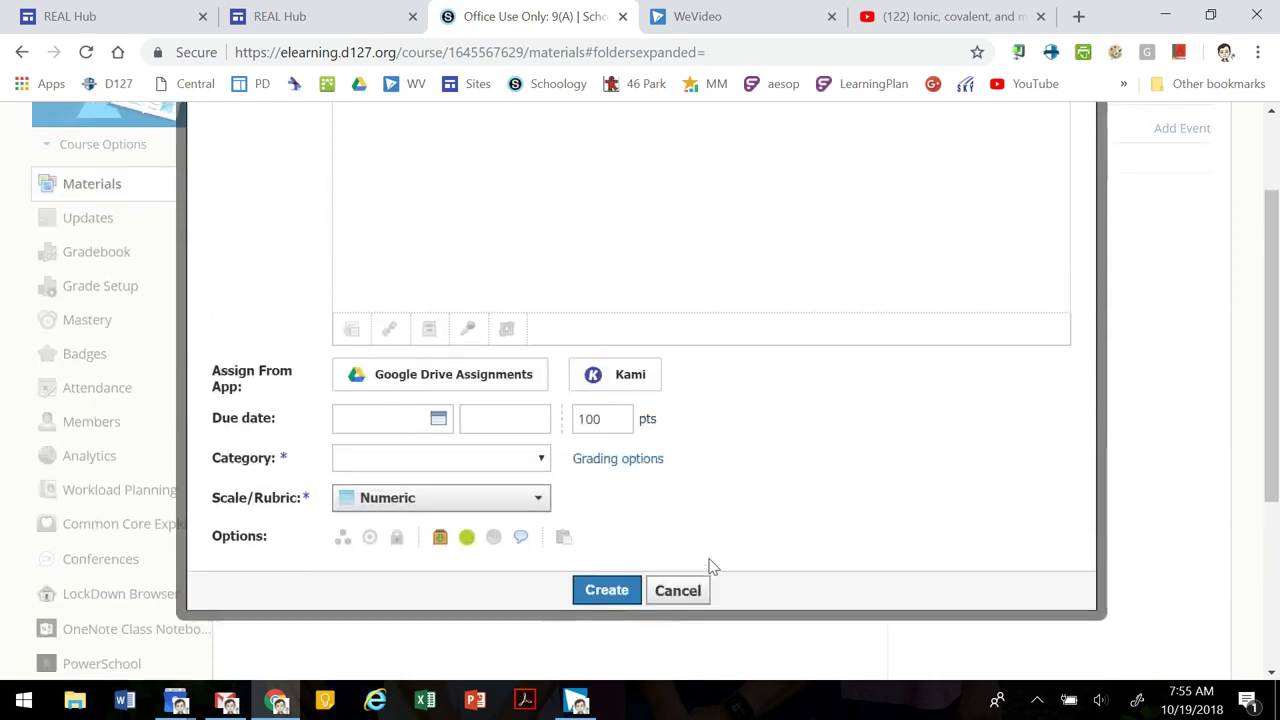
scroll(709, 563, up, 1)
scroll(790, 542, down, 2)
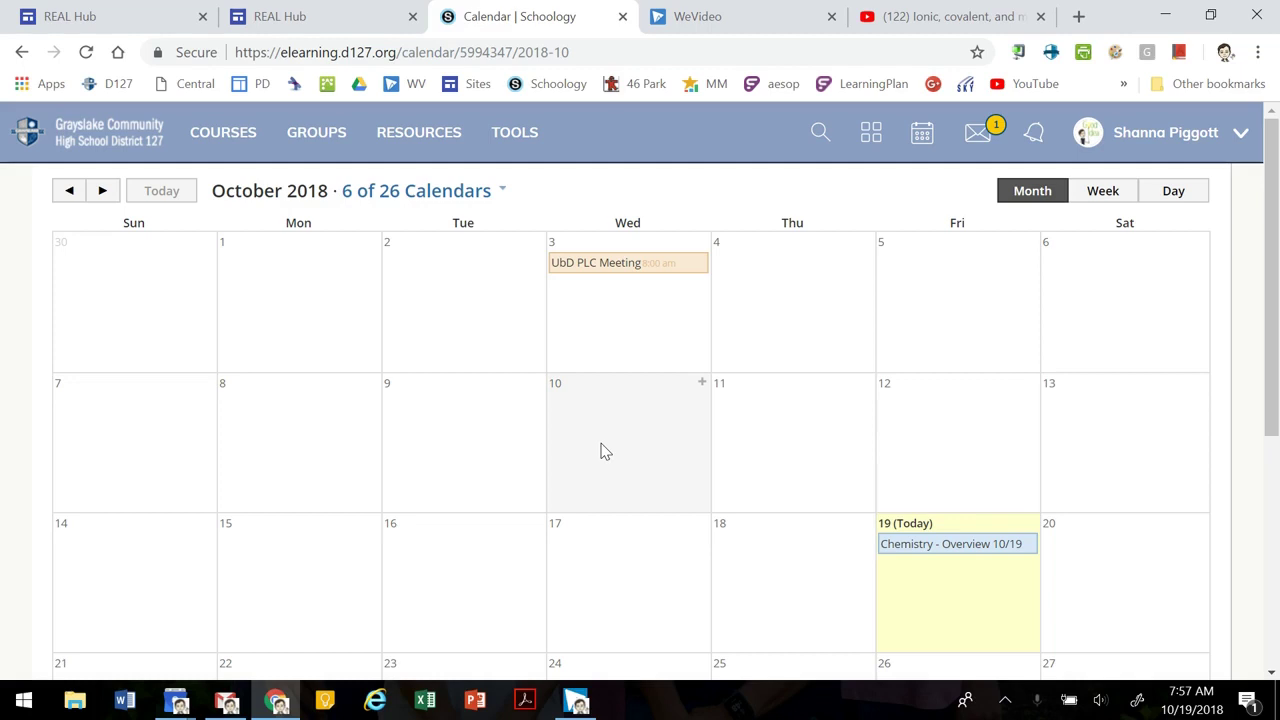
Open a blank Create Event form for 10/19/18 on the calendar.
scroll(762, 483, down, 1)
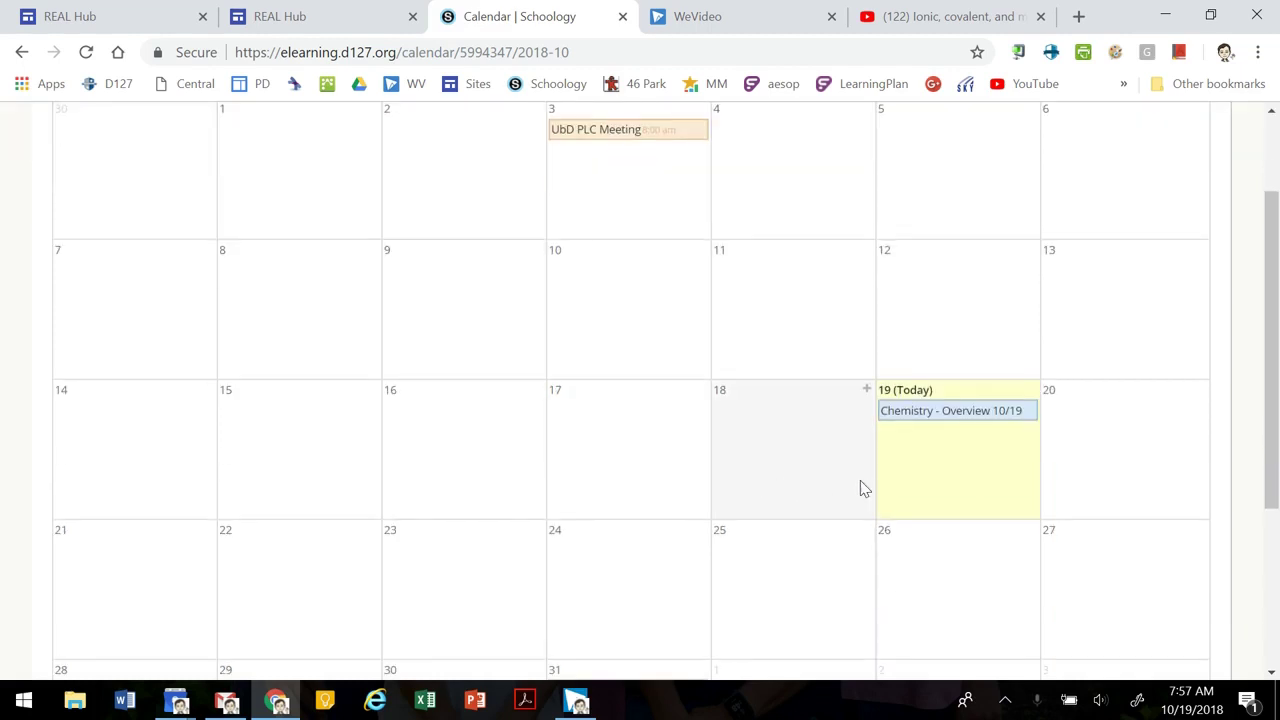
click(934, 479)
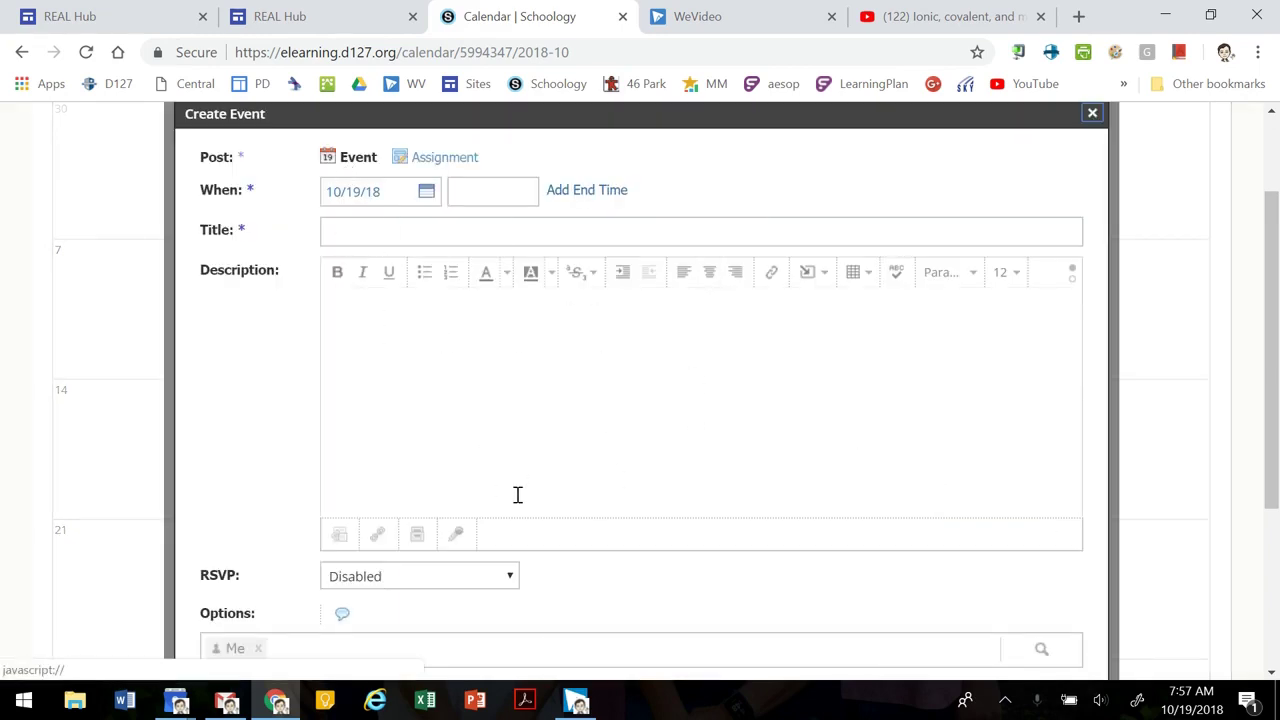
scroll(569, 500, down, 2)
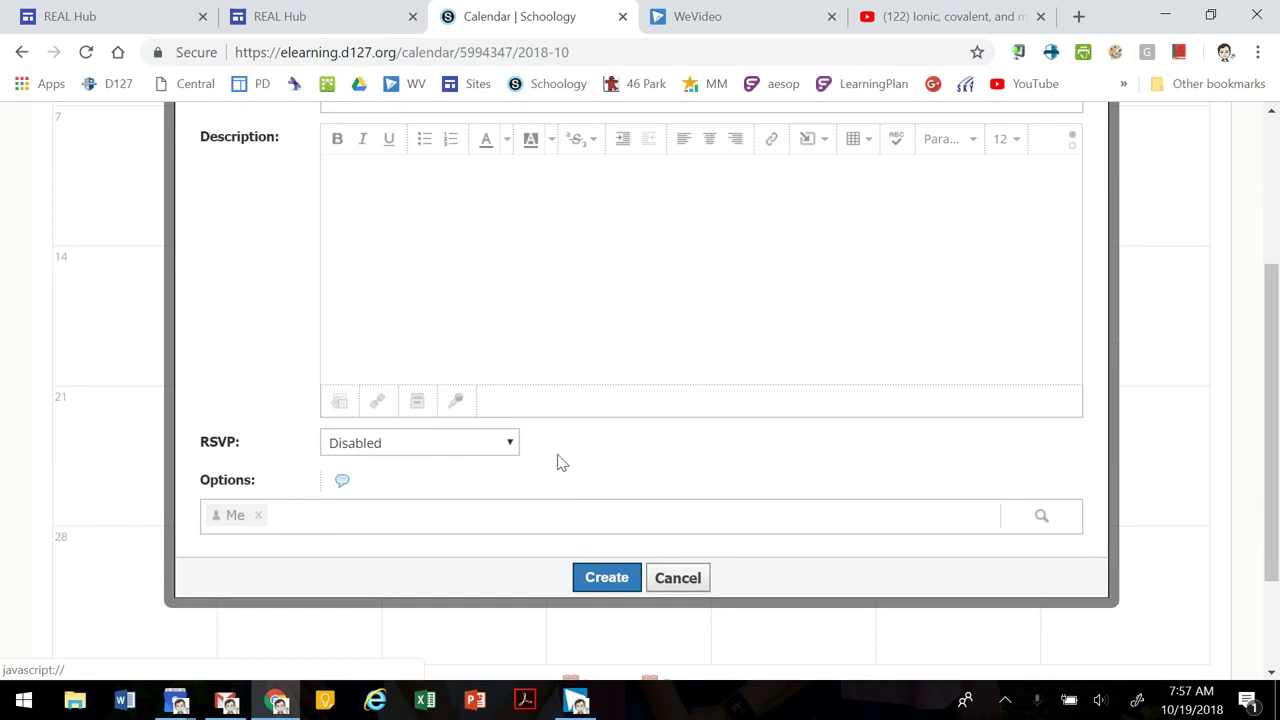